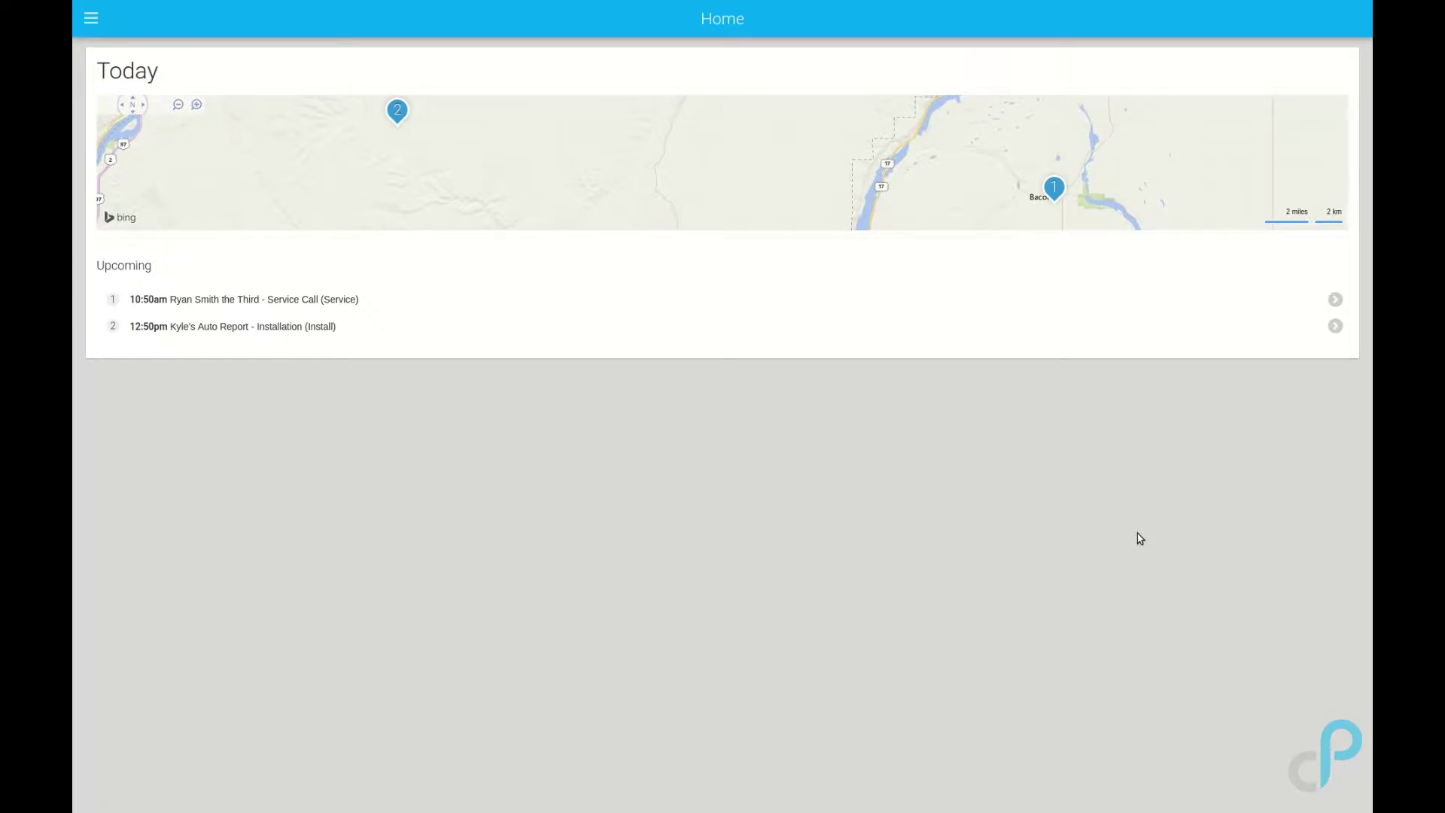
# Open today's 10:50am service call and check in to begin the job
pyautogui.click(439, 312)
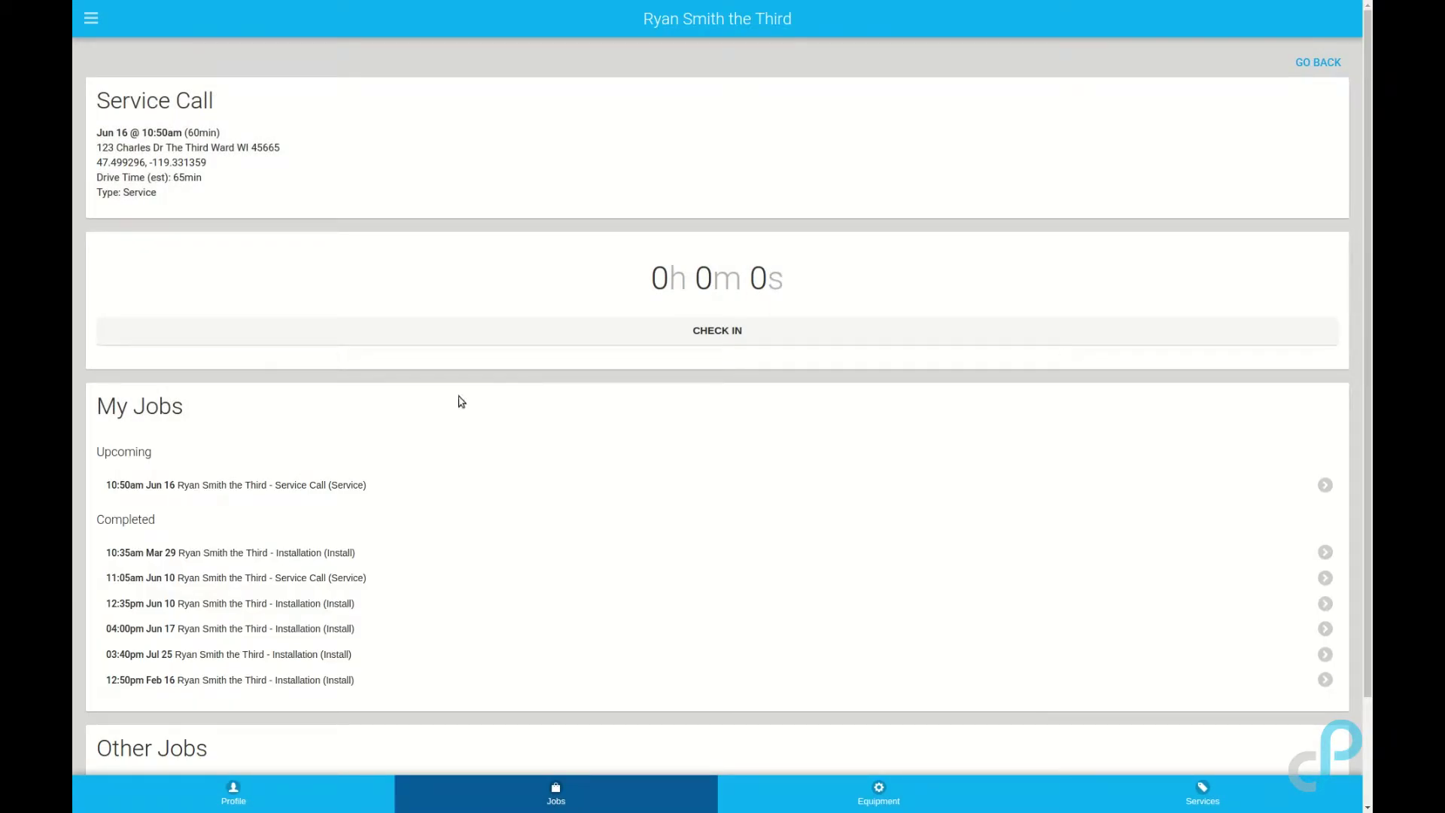
pyautogui.click(594, 329)
pyautogui.click(762, 482)
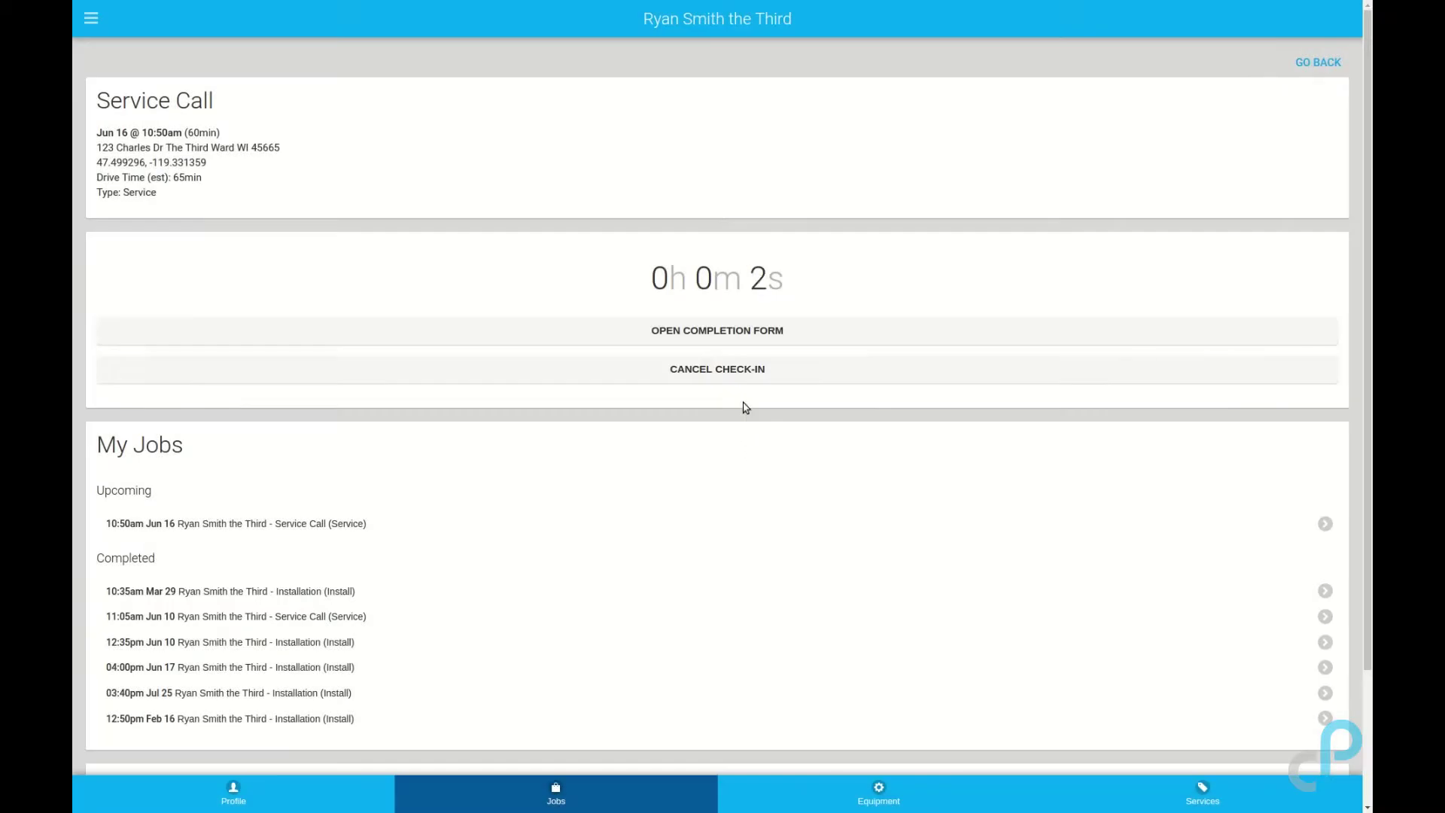
# Submit the service call's completion form as failed with the reason "Customer was not home" and rescheduling requested
pyautogui.click(748, 336)
pyautogui.click(510, 125)
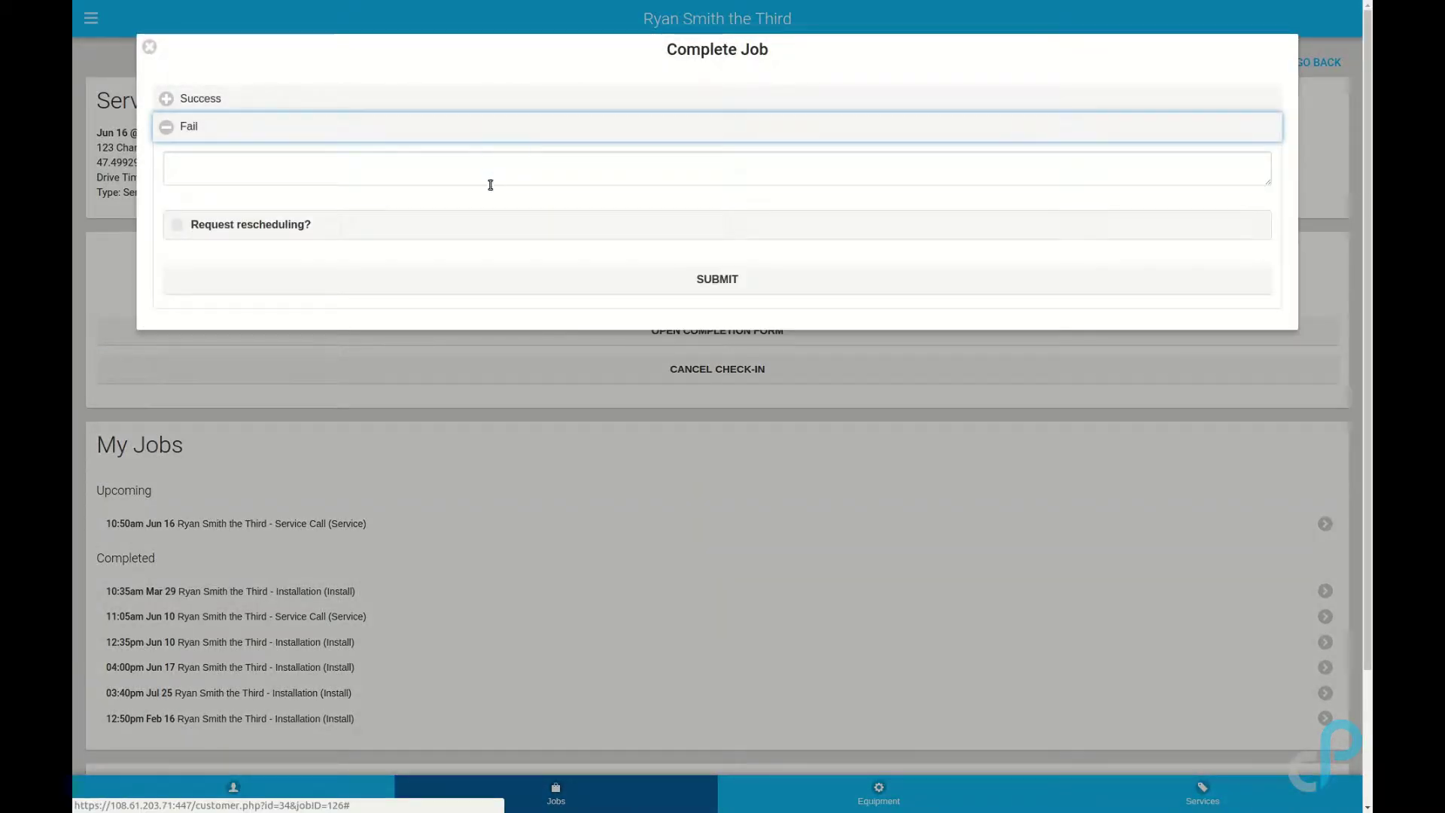
pyautogui.click(253, 168)
pyautogui.write('Customer was not home')
pyautogui.click(193, 227)
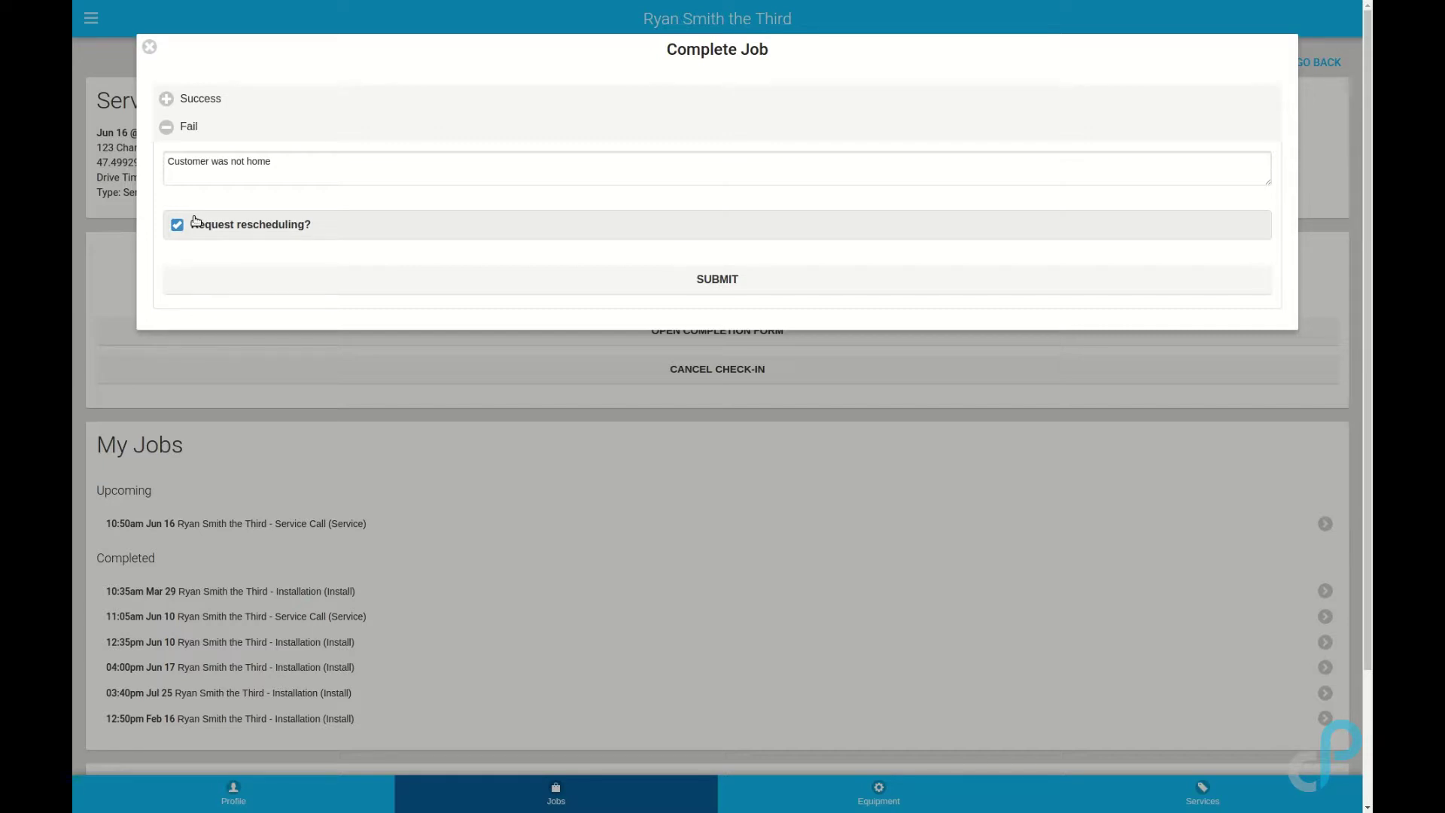
pyautogui.click(378, 273)
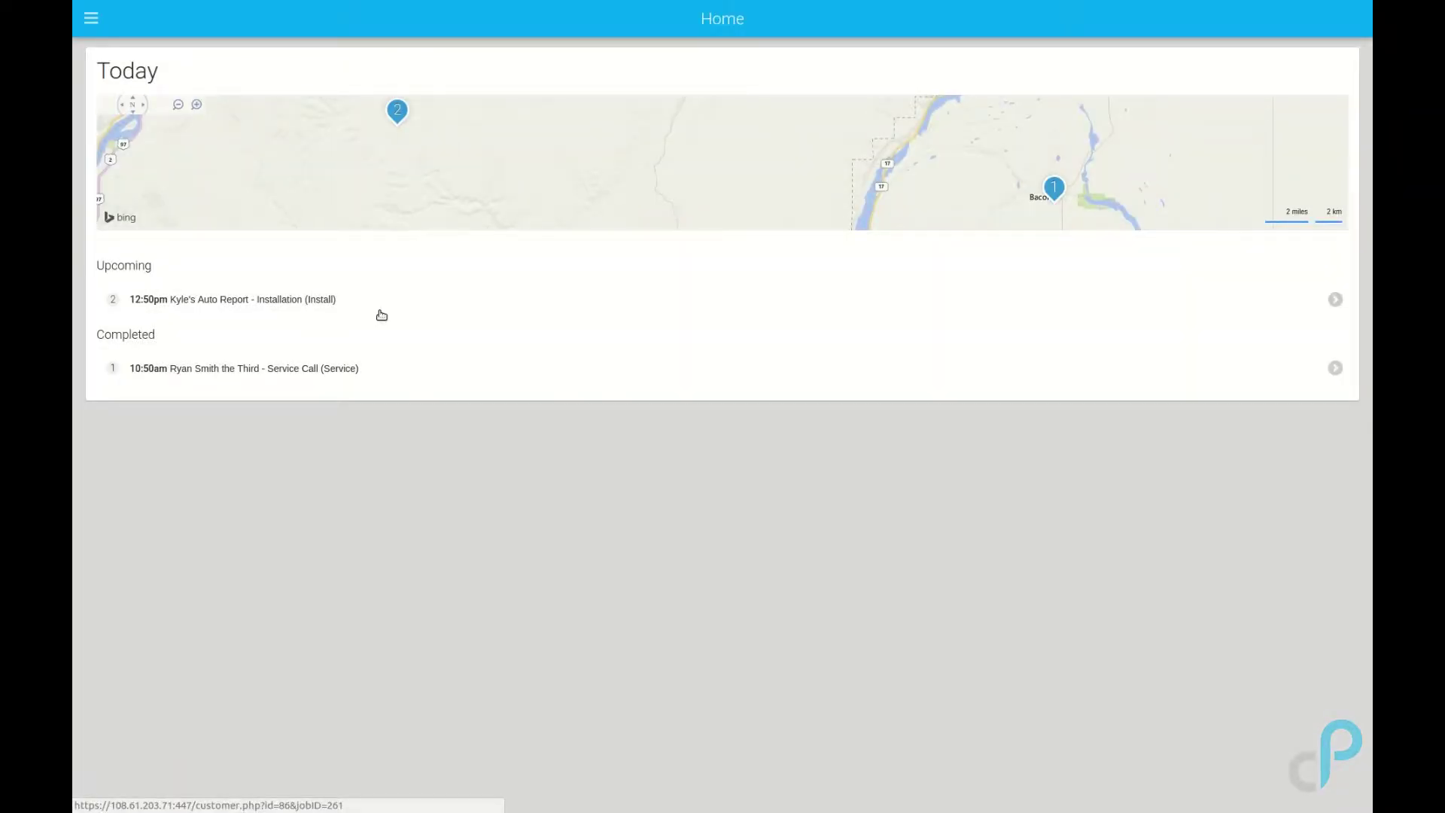
# Open today's 12:50pm installation job and check in to begin it
pyautogui.click(320, 301)
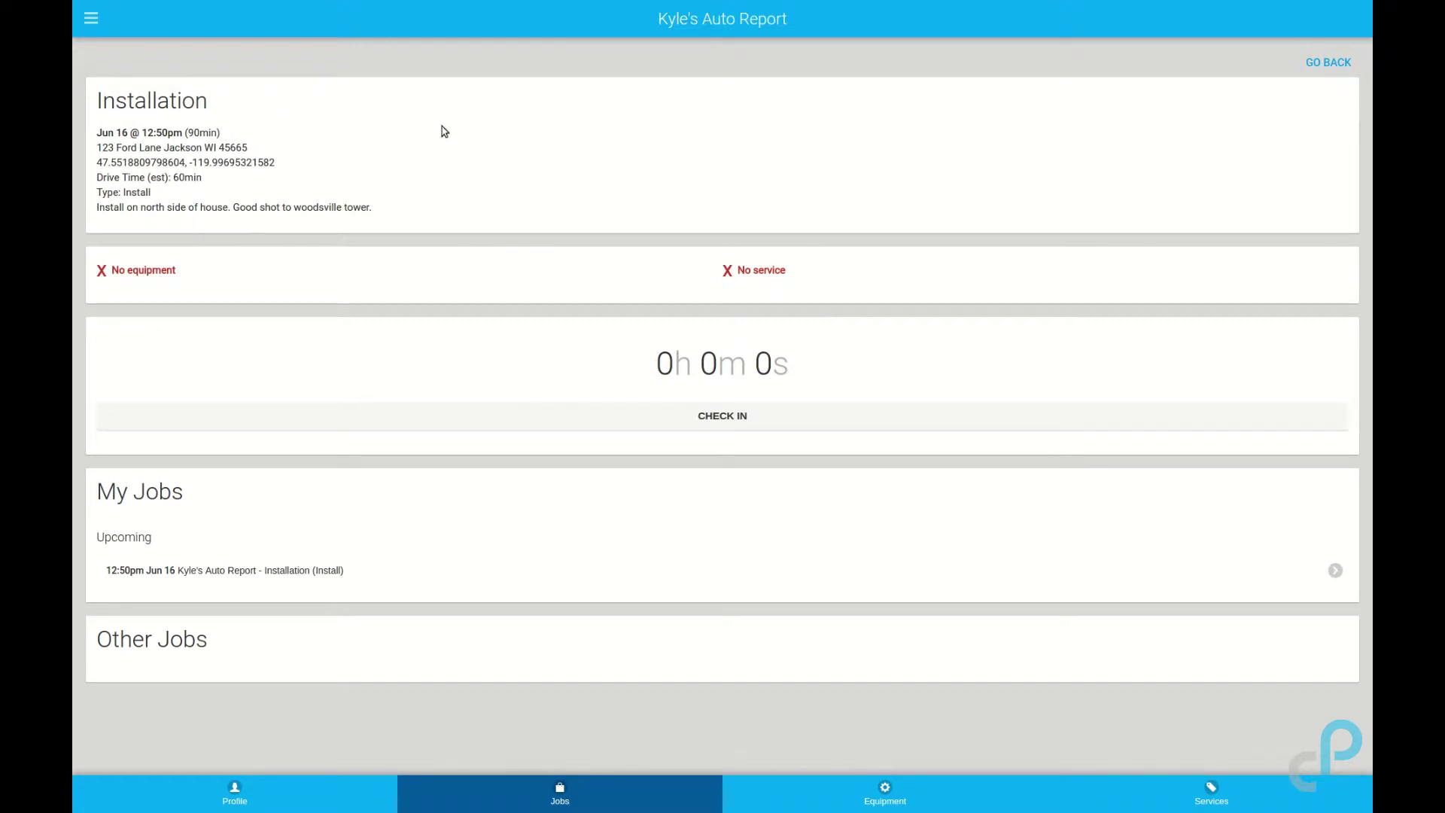
pyautogui.click(555, 414)
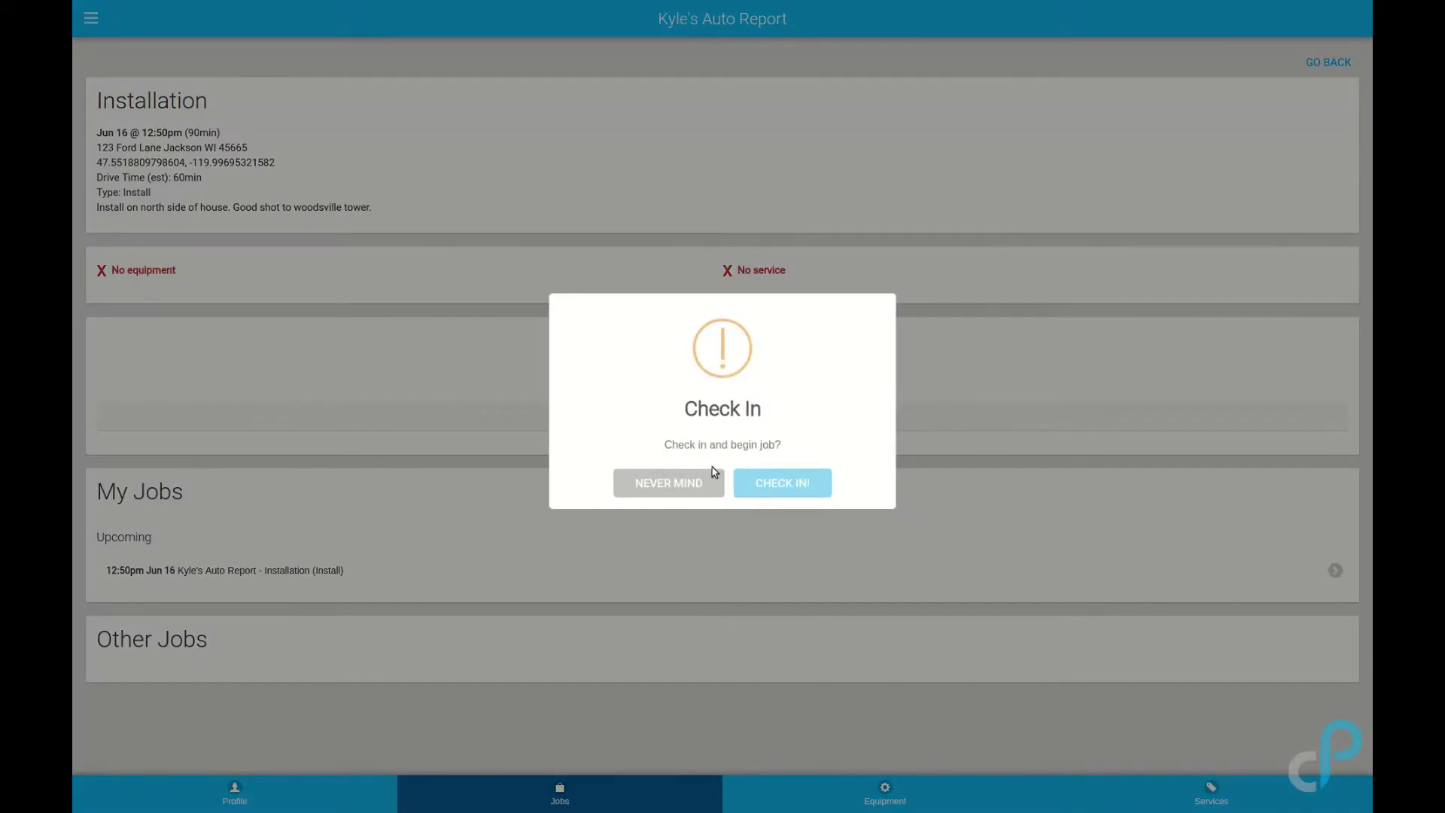
pyautogui.click(768, 482)
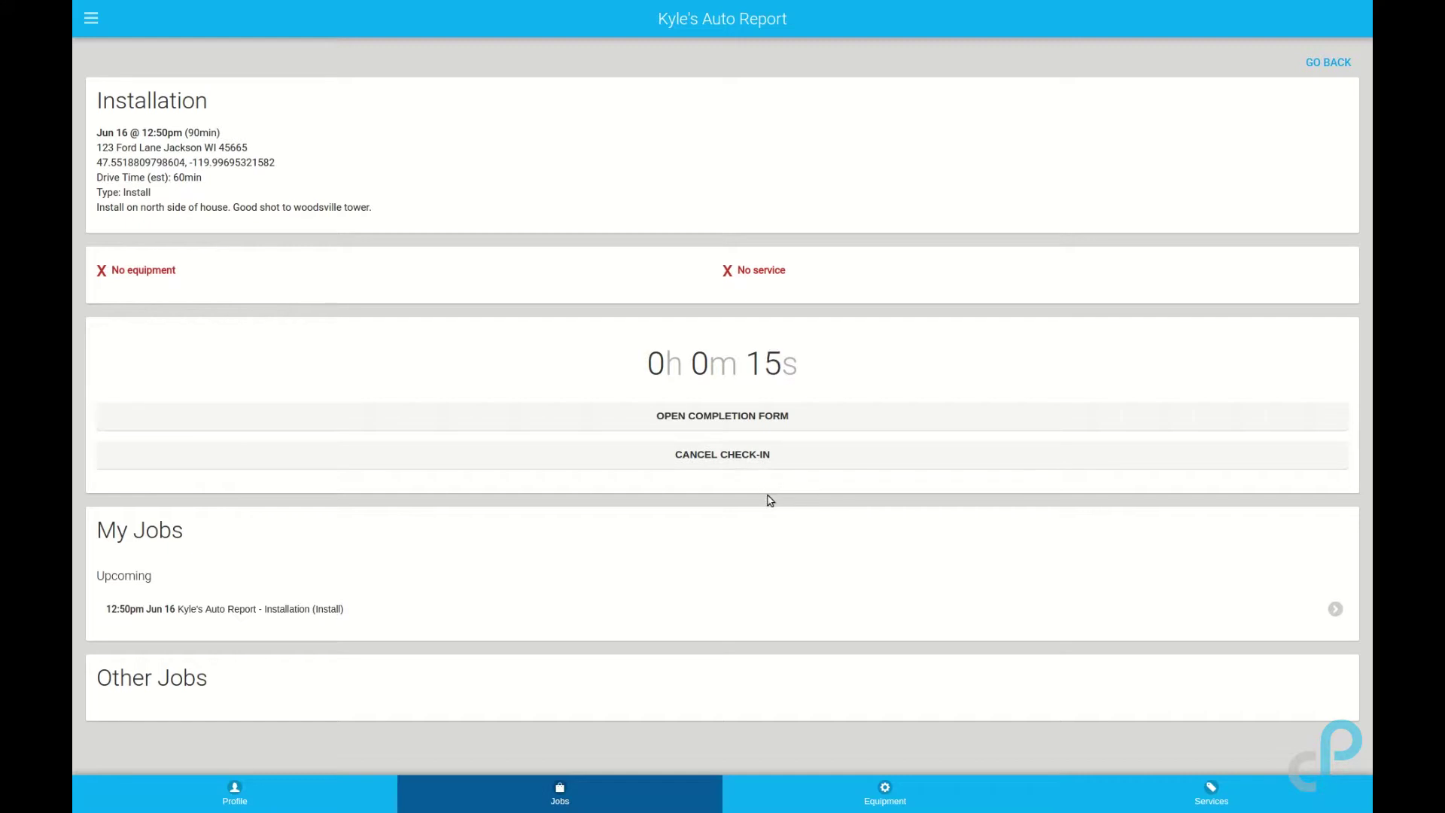
# Open the form for adding equipment to the installation customer and review its device and technical fields
pyautogui.click(909, 806)
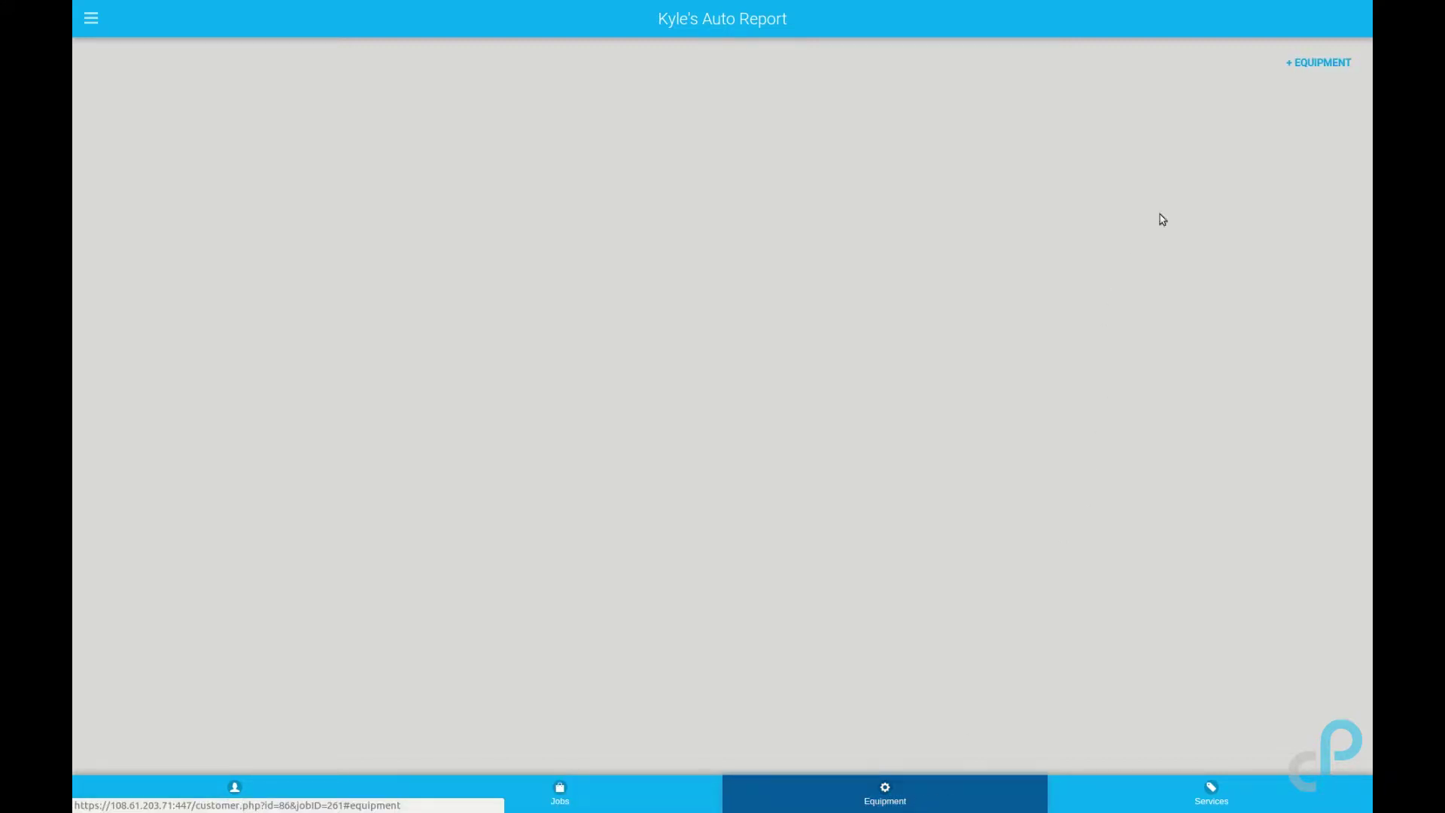
pyautogui.click(1300, 76)
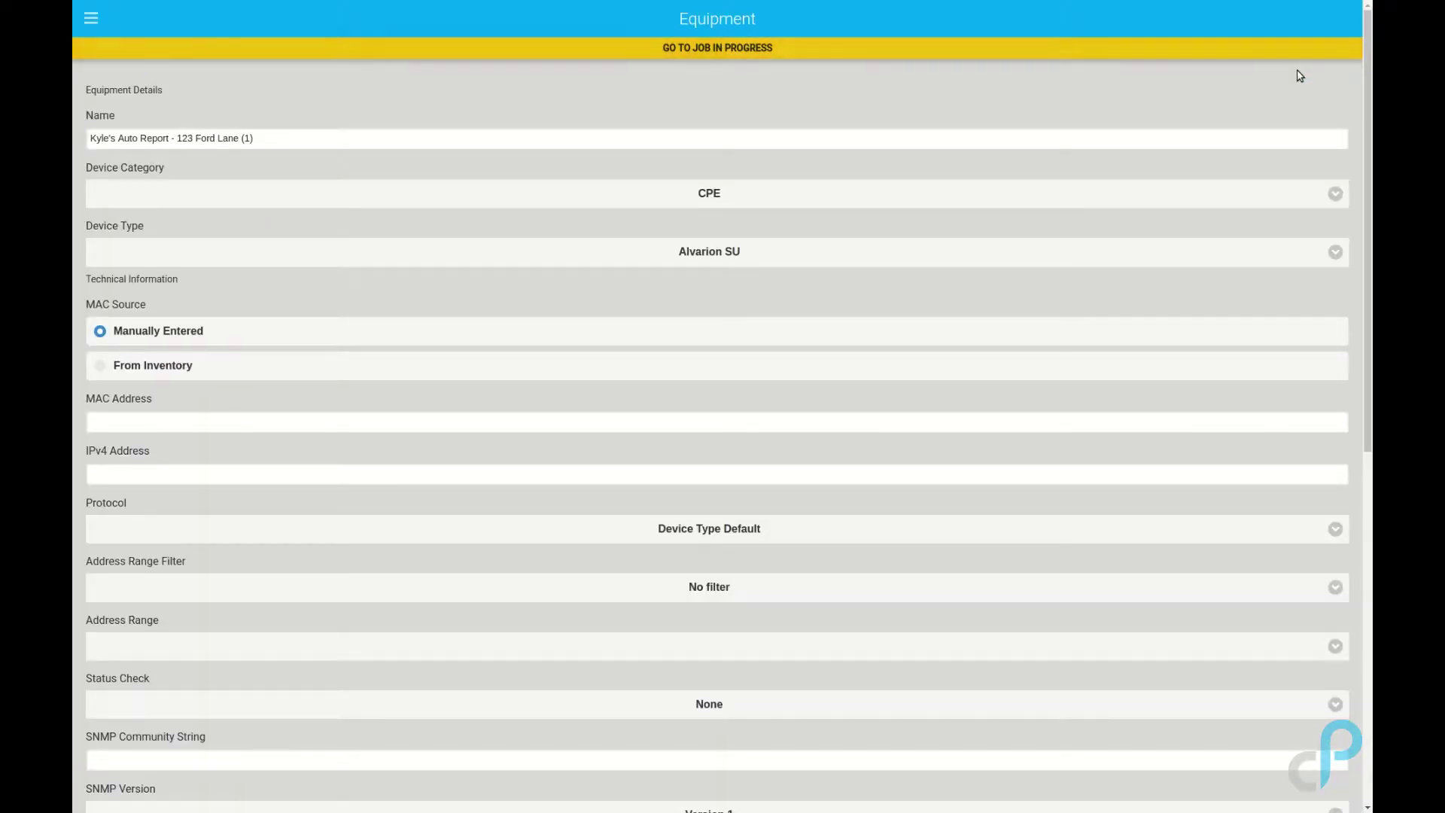
pyautogui.scroll(-1, 972, 172)
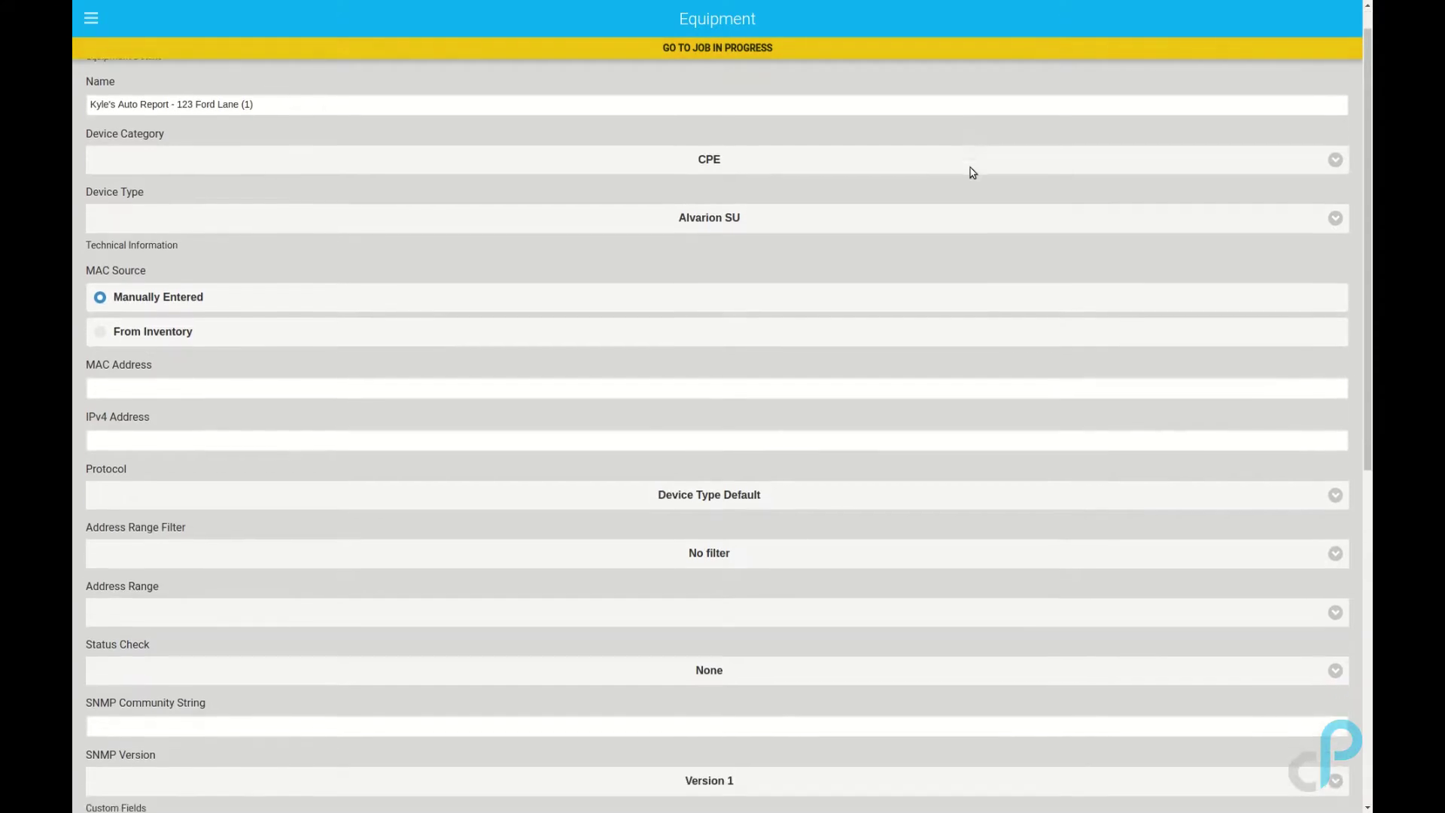
pyautogui.scroll(-3, 969, 175)
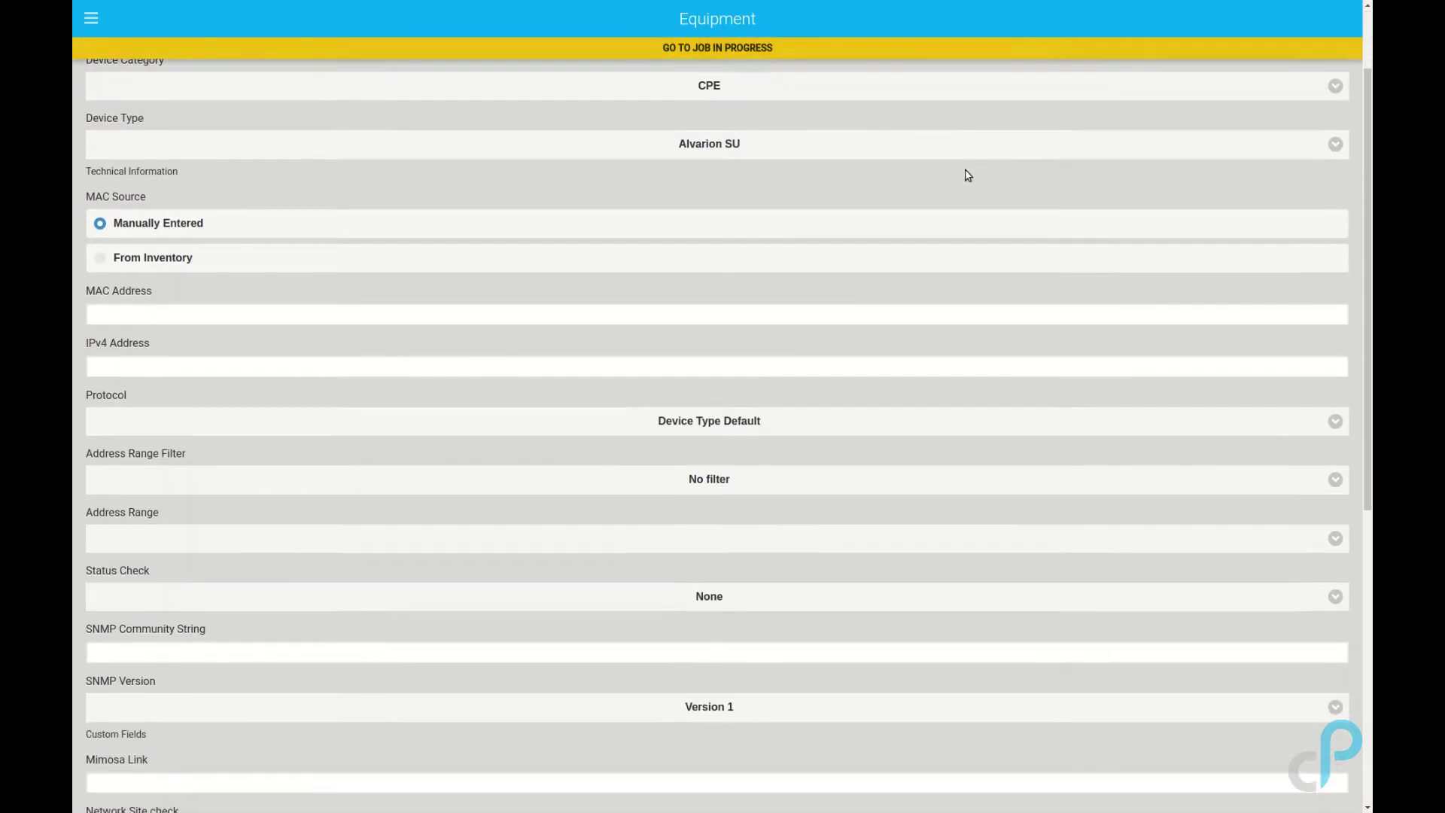
pyautogui.scroll(2, 971, 174)
pyautogui.scroll(1, 971, 174)
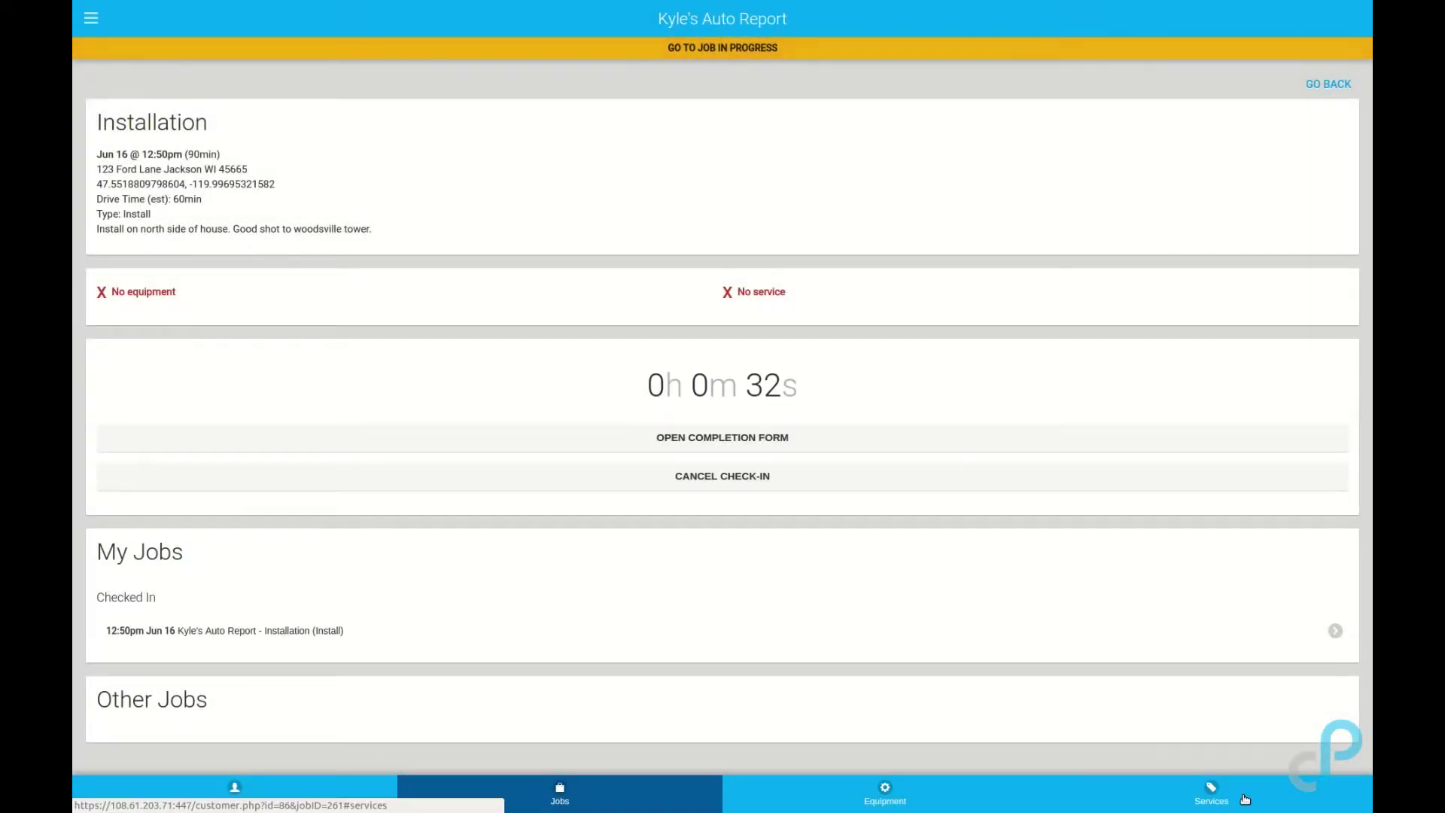
# Add the 10x2 Residential service to the installation customer's account
pyautogui.click(1244, 800)
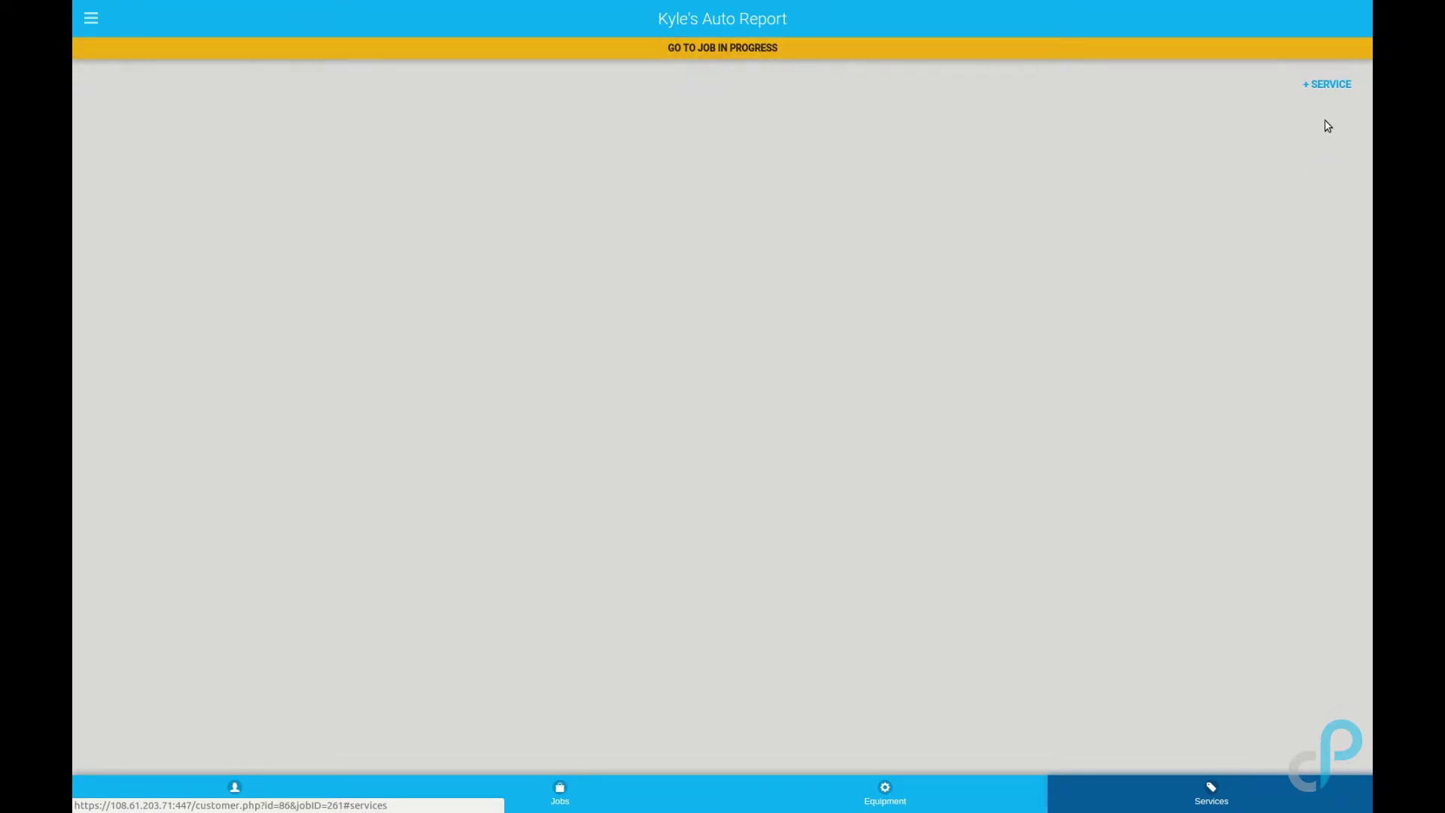
pyautogui.click(1343, 92)
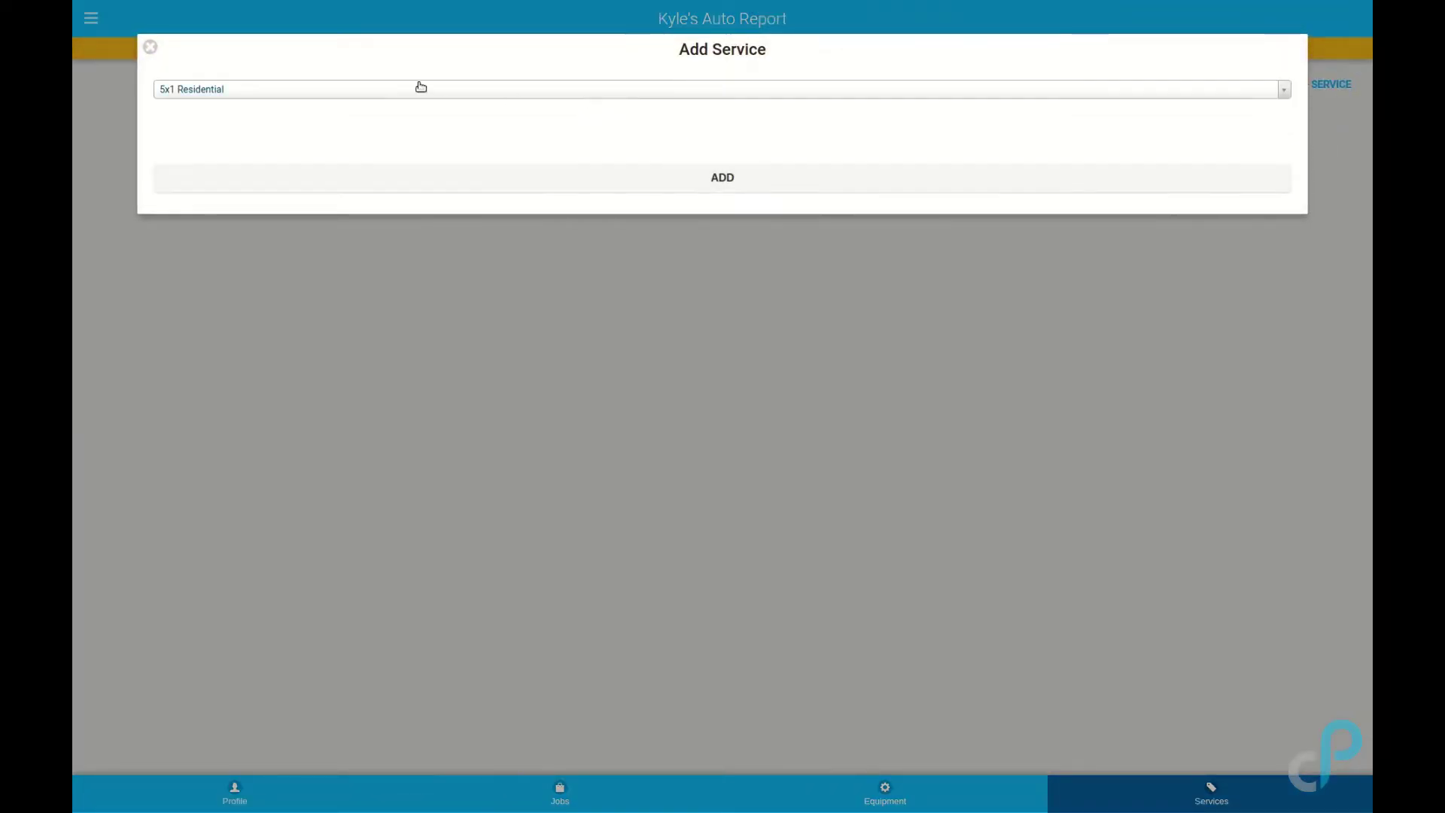
pyautogui.click(353, 94)
pyautogui.click(329, 165)
pyautogui.click(587, 185)
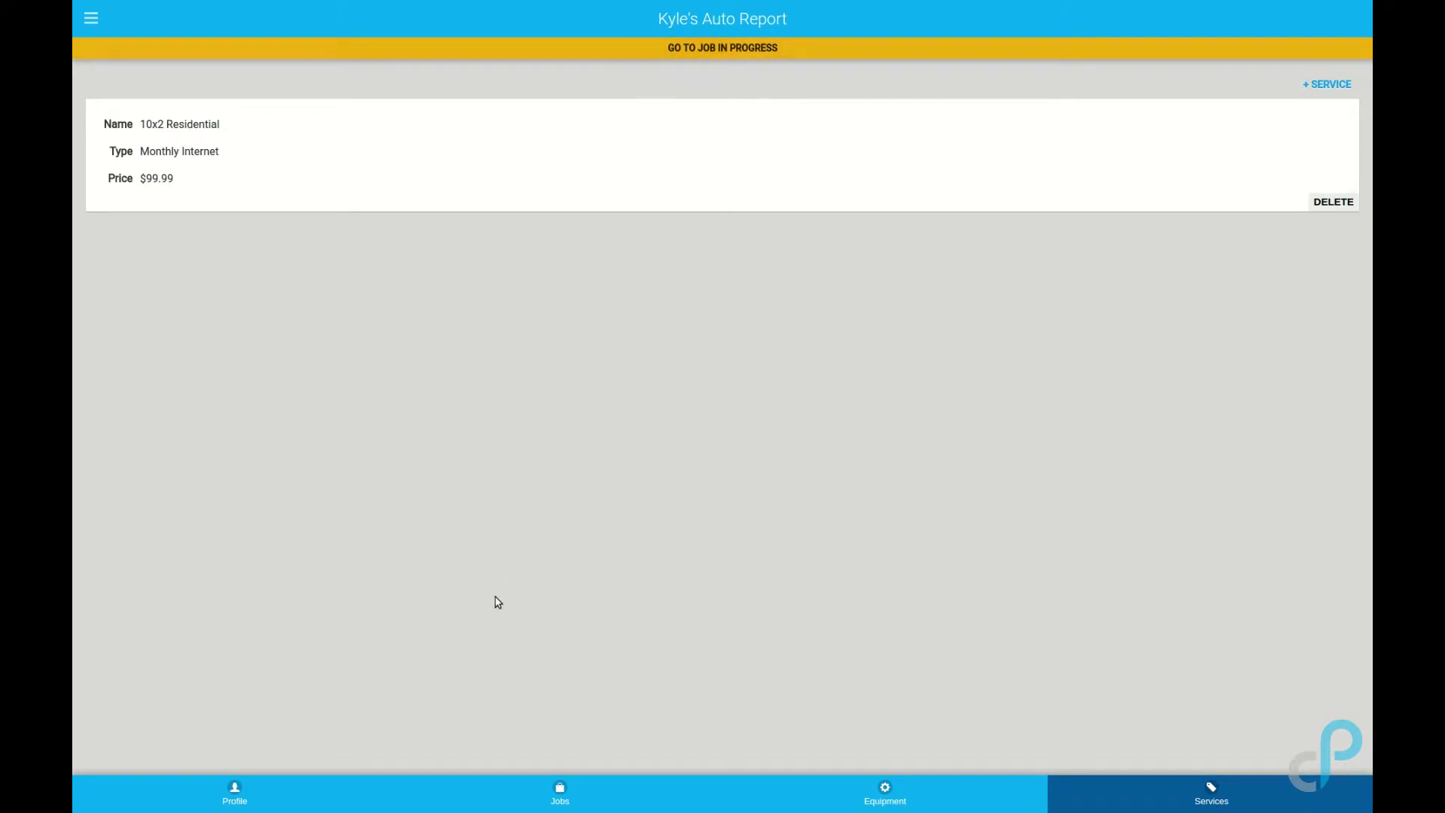
# Edit the primary contact in the customer's profile, enter a new portal password and save the contact
pyautogui.click(270, 804)
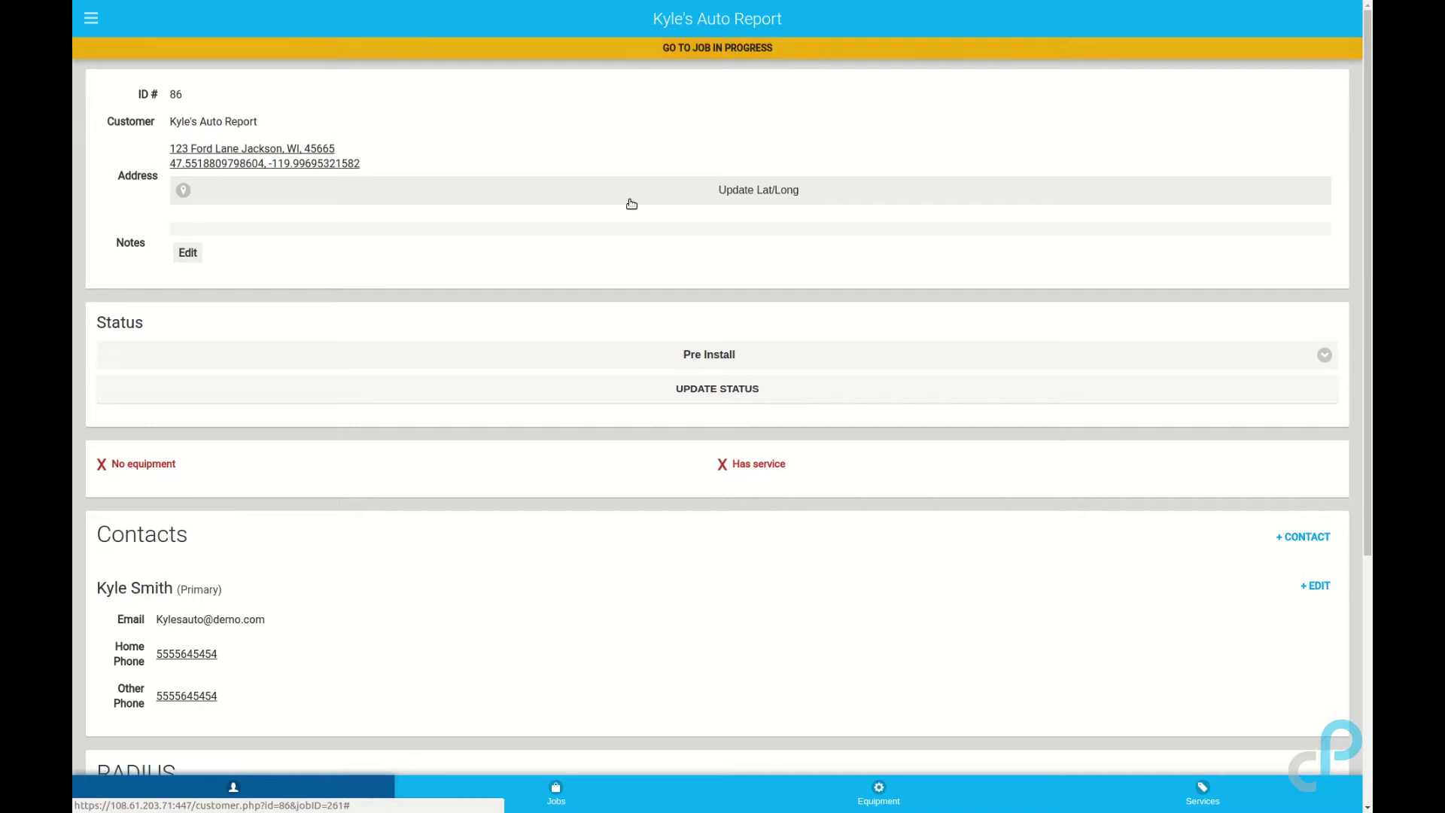
pyautogui.scroll(-1, 524, 261)
pyautogui.scroll(-2, 524, 261)
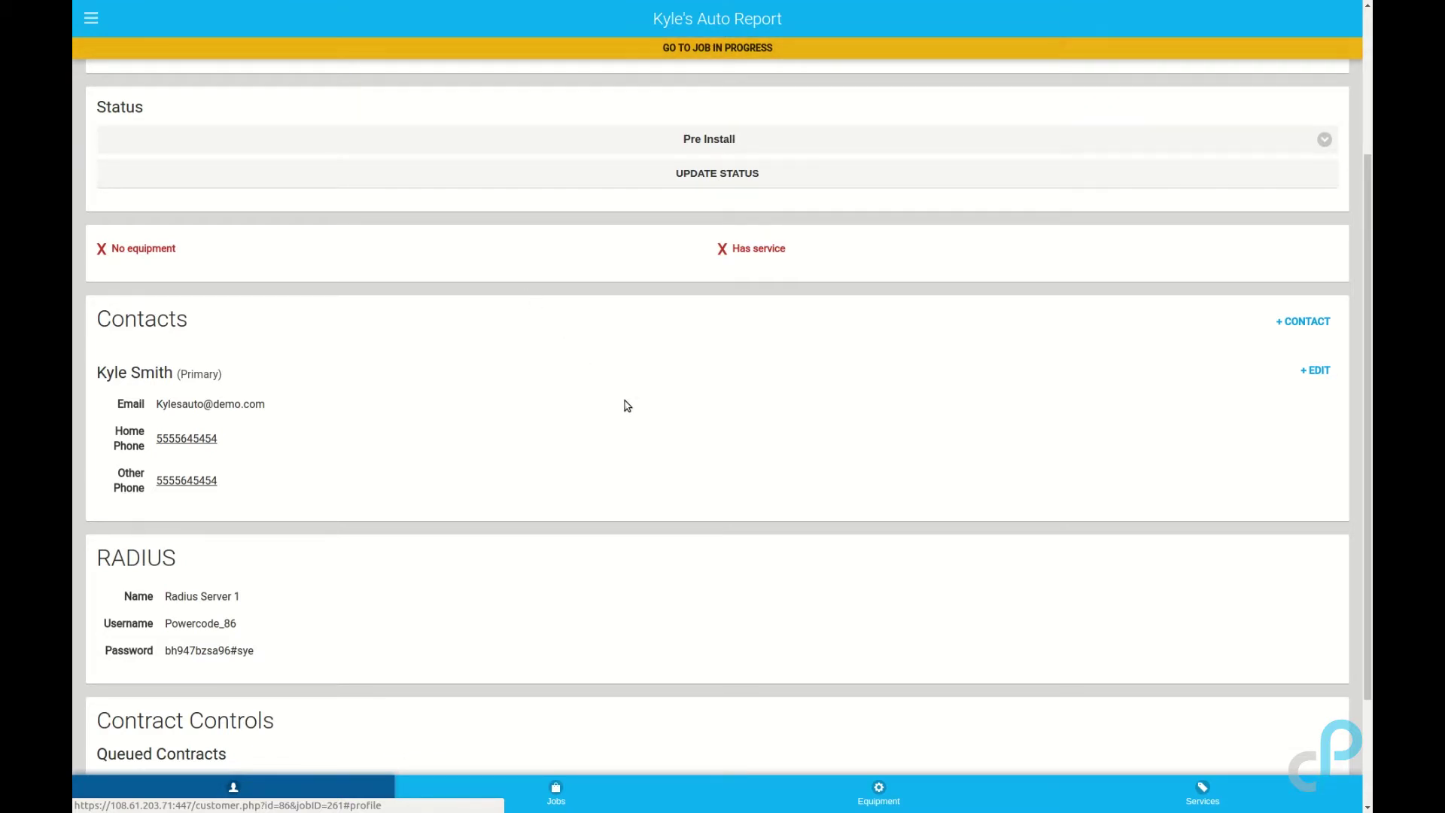
pyautogui.click(1316, 368)
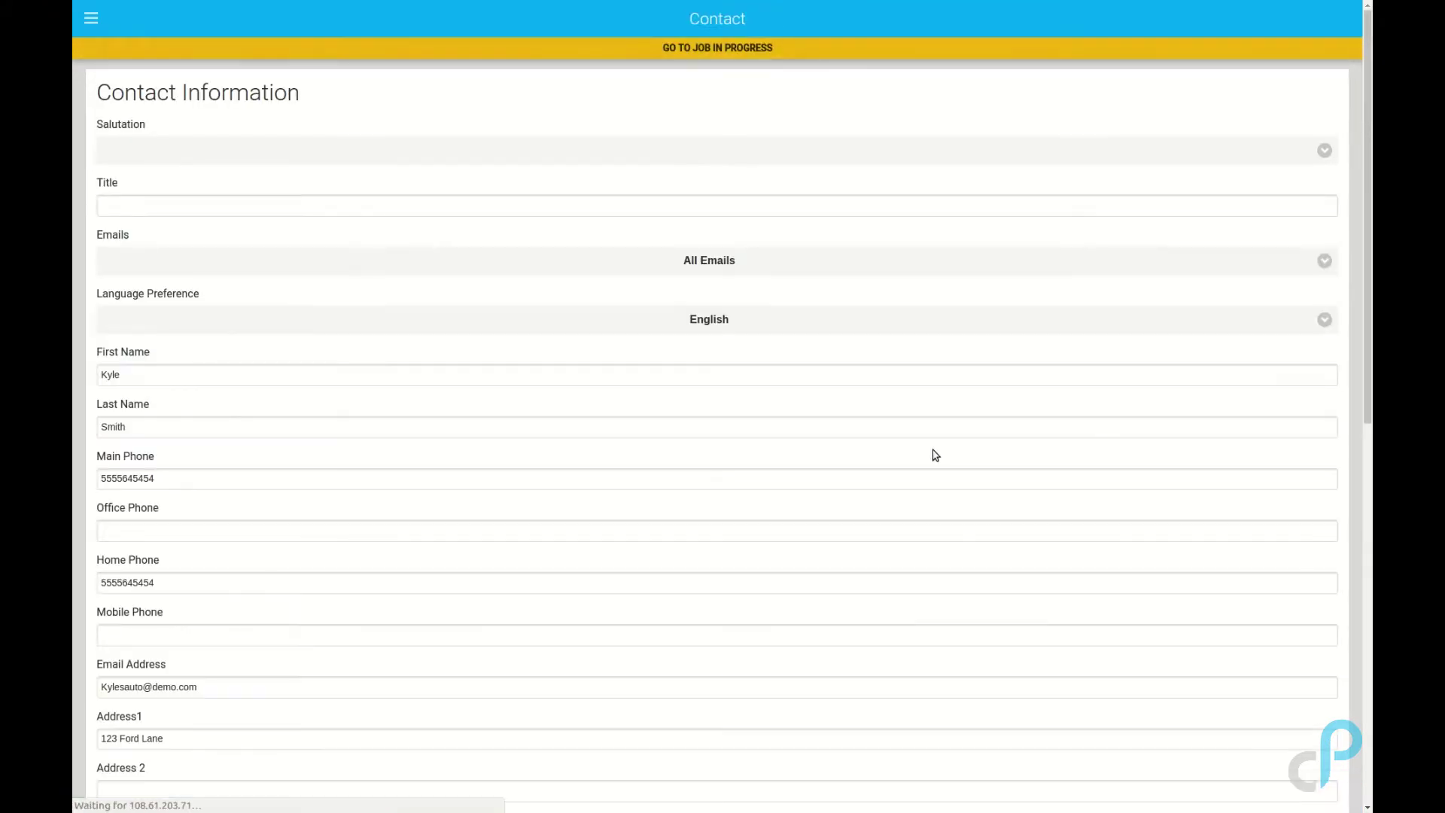
pyautogui.scroll(-4, 952, 452)
pyautogui.scroll(-5, 752, 533)
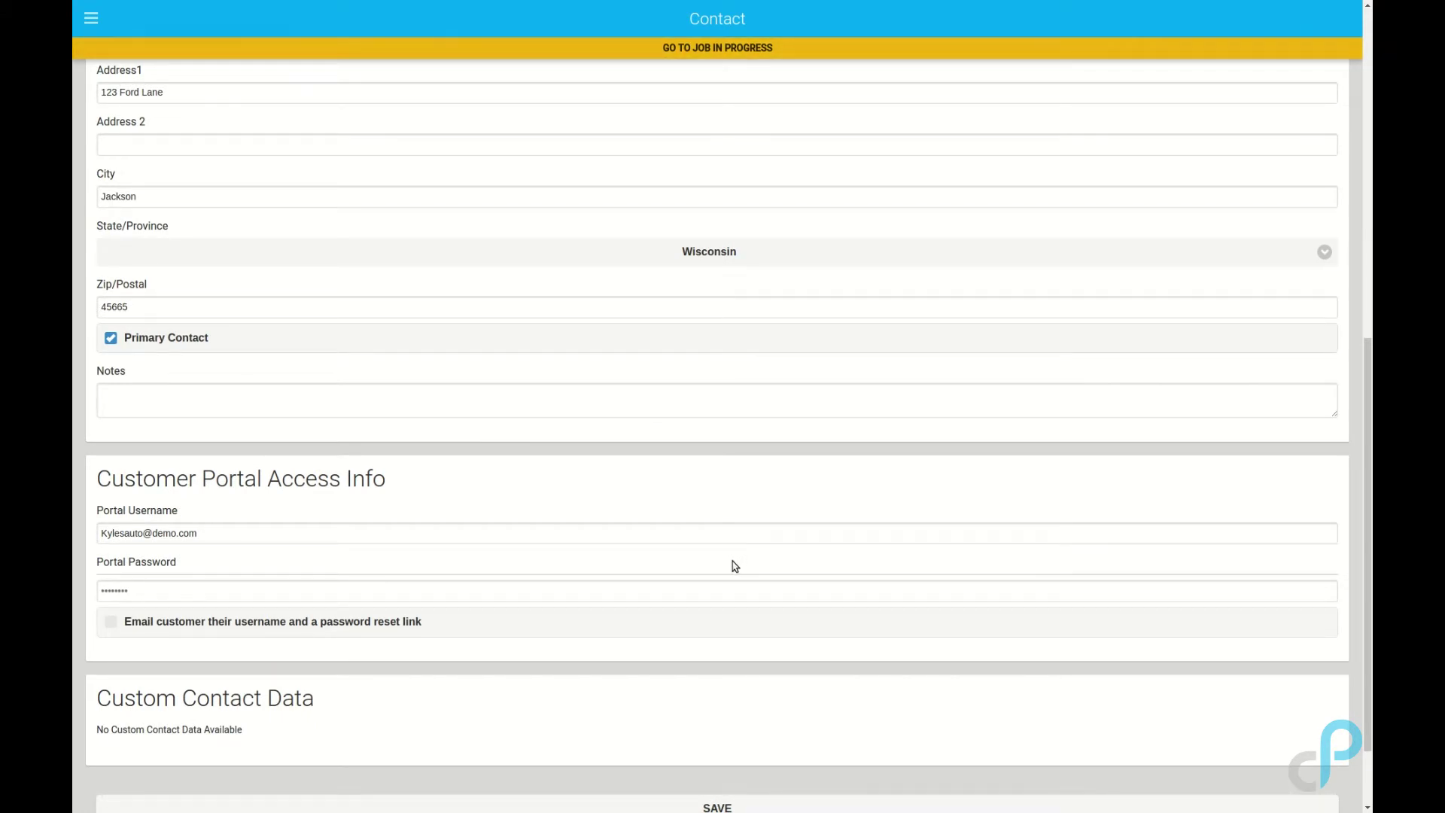
pyautogui.click(181, 595)
pyautogui.write('•••••••')
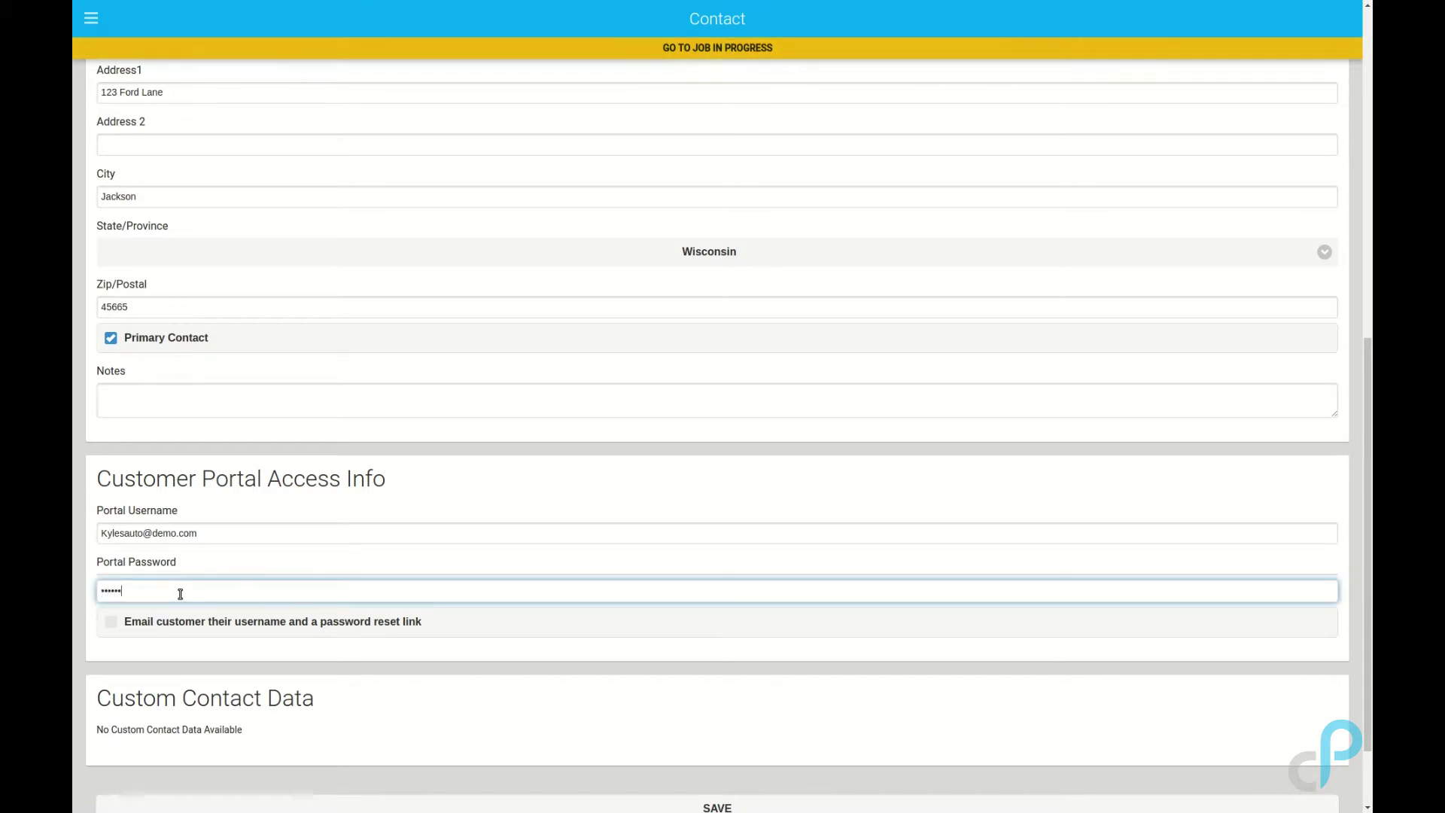
pyautogui.scroll(-3, 677, 582)
pyautogui.click(780, 717)
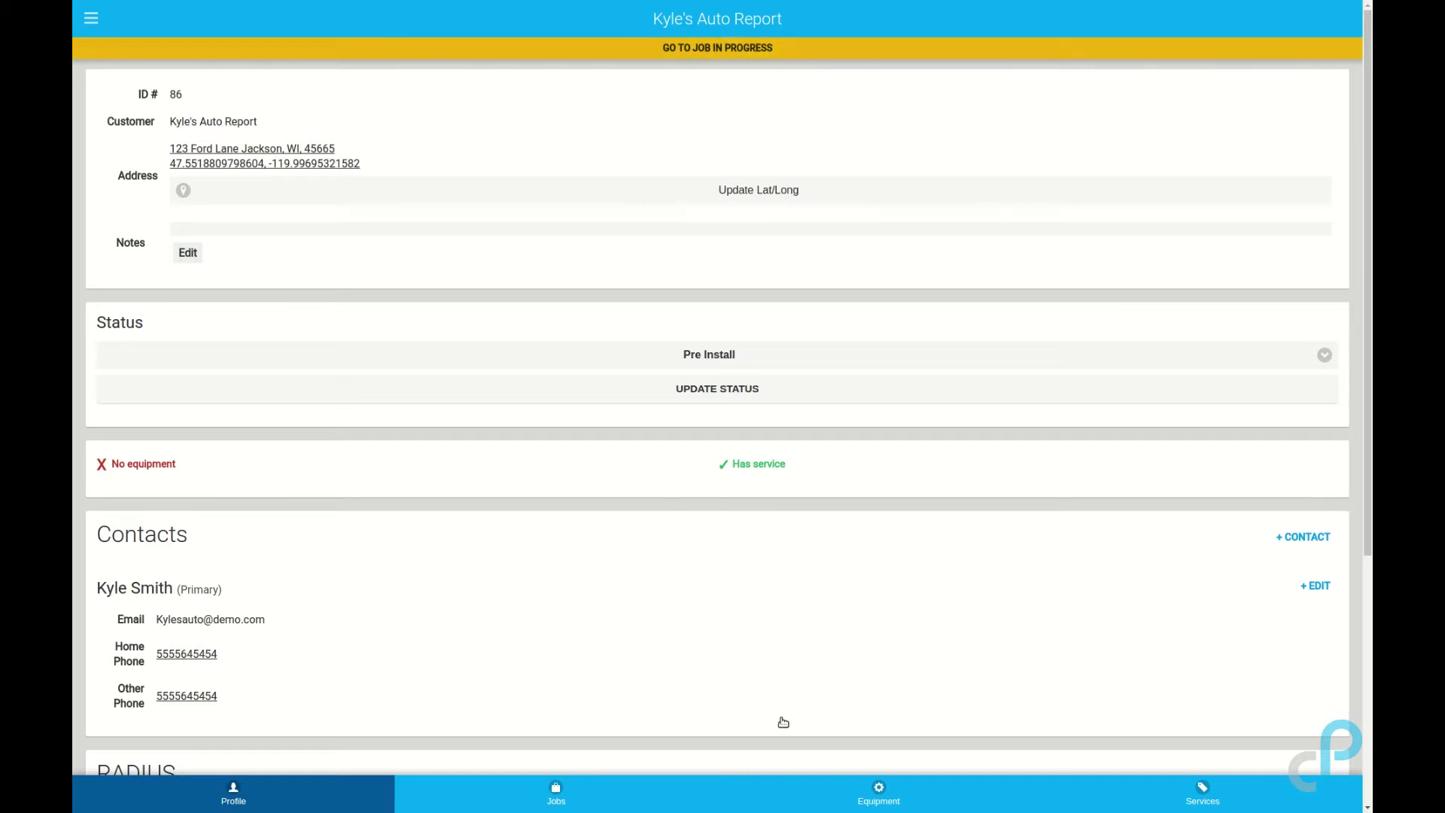
# Queue the 3 Year Contract for the customer in the profile's contract controls
pyautogui.scroll(-5, 667, 548)
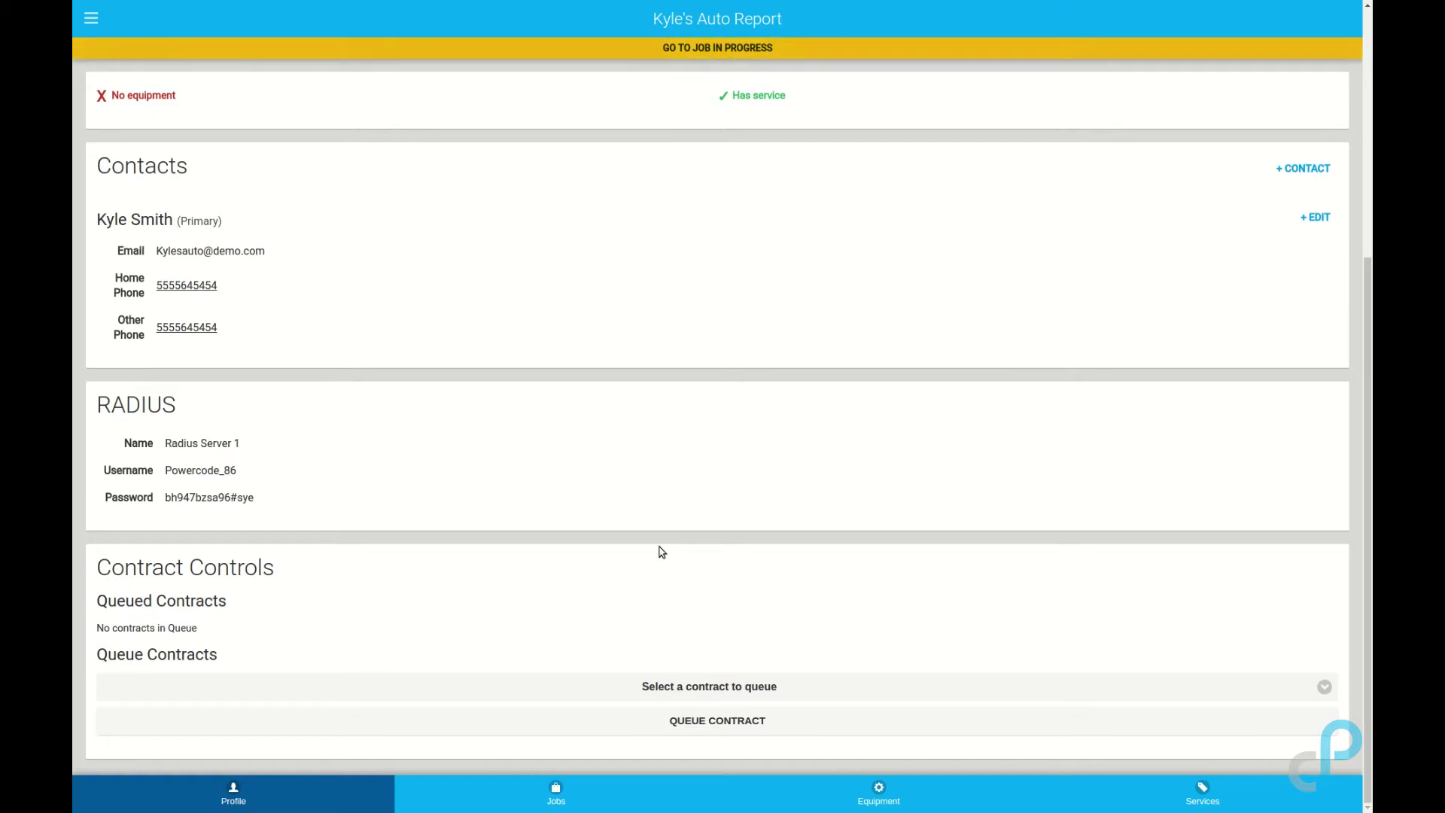
pyautogui.click(759, 685)
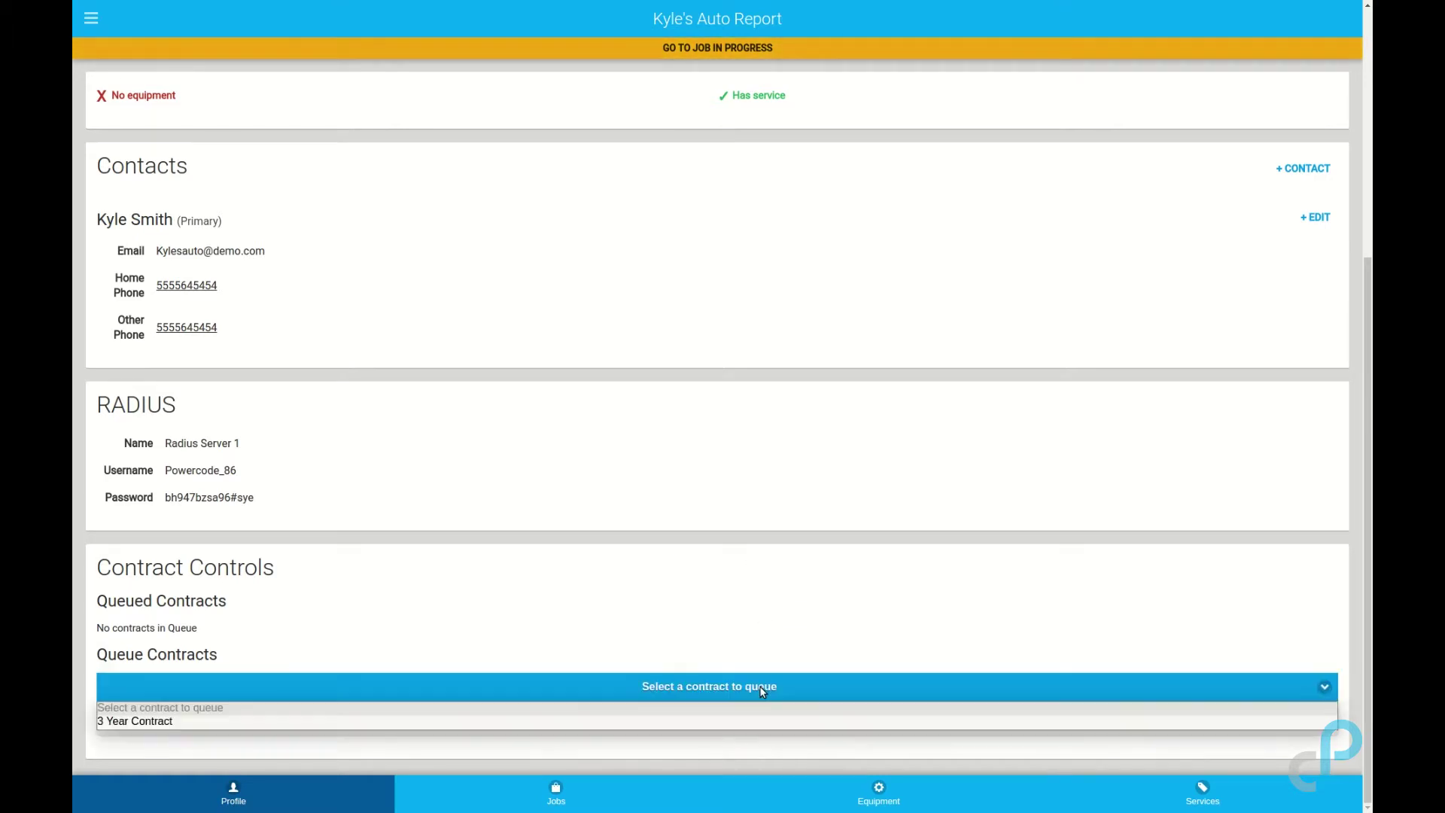
pyautogui.click(739, 722)
pyautogui.click(739, 732)
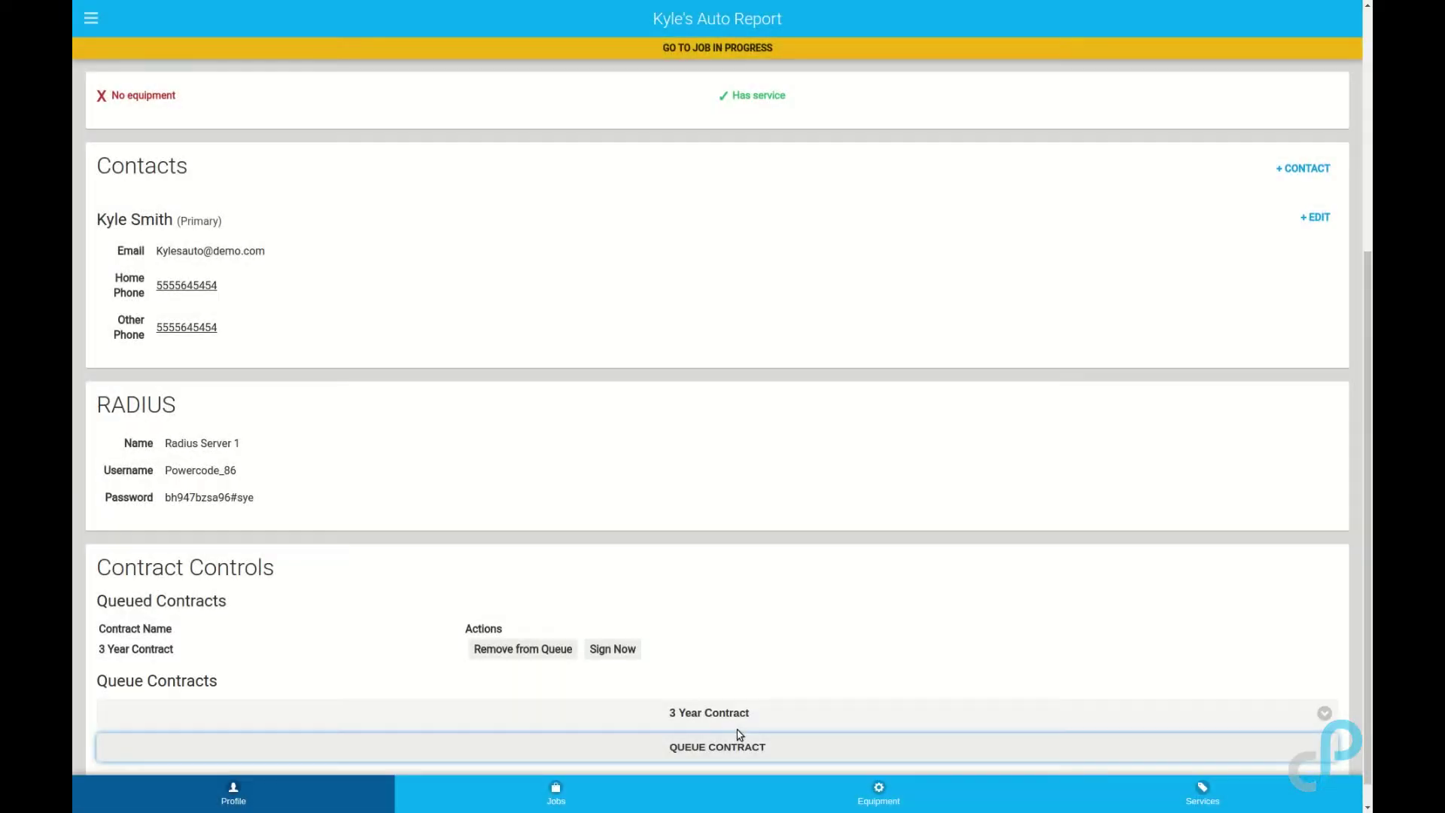
# Sign the queued 3 Year Contract as the primary contact, entering the printed name and drawing a signature, and finish the signing
pyautogui.click(631, 650)
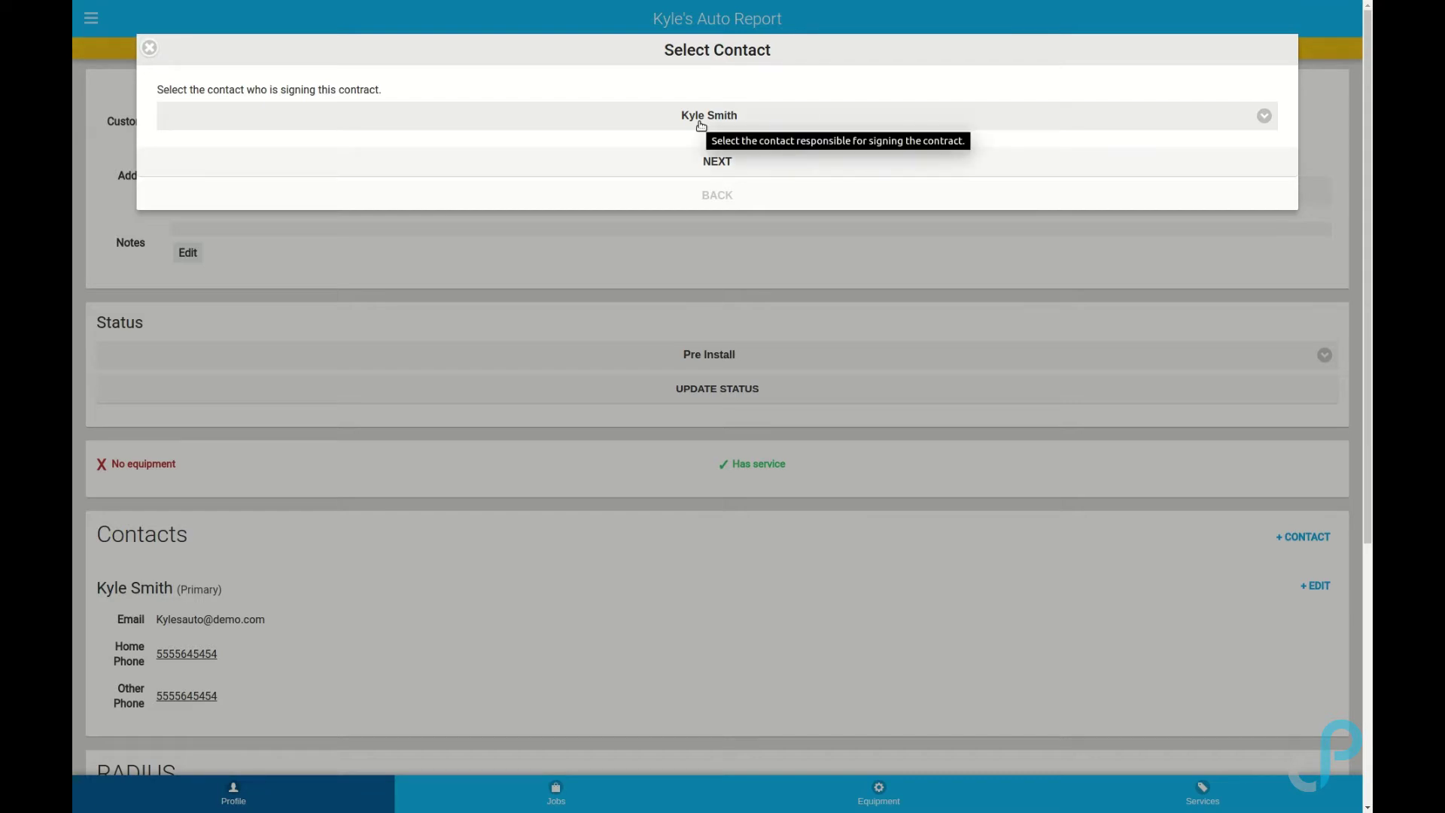
pyautogui.click(667, 160)
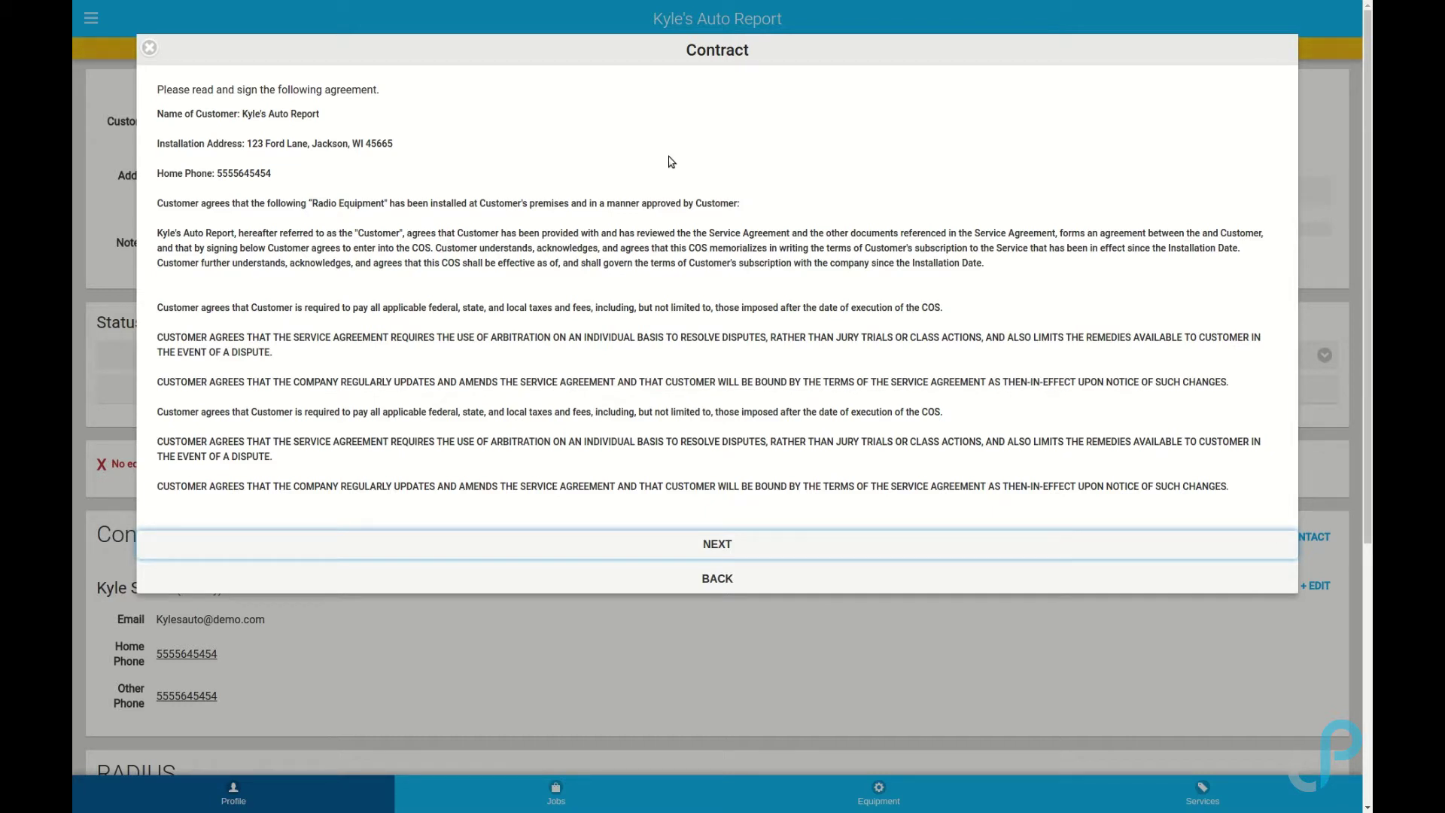
pyautogui.click(694, 548)
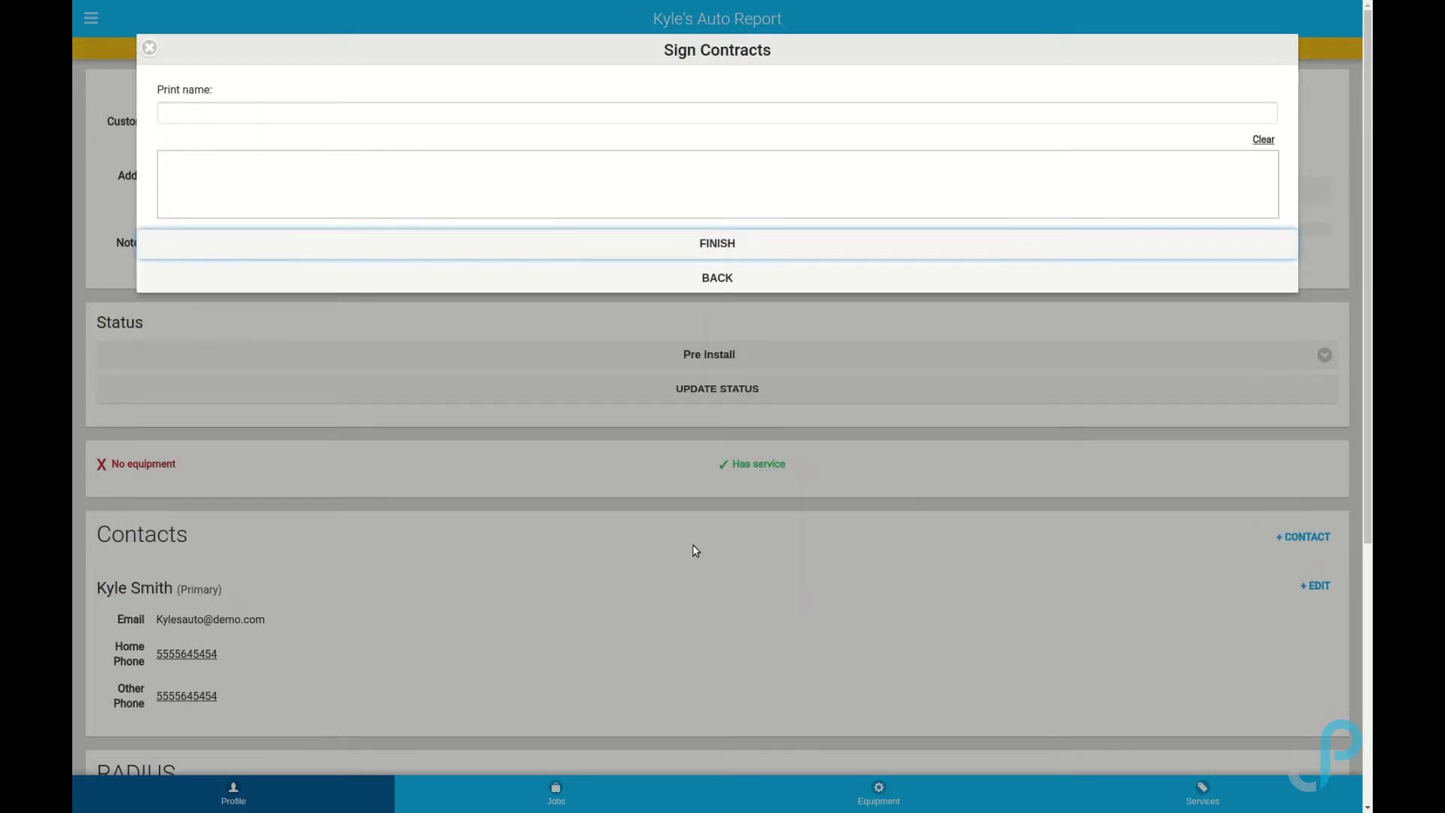
pyautogui.click(237, 111)
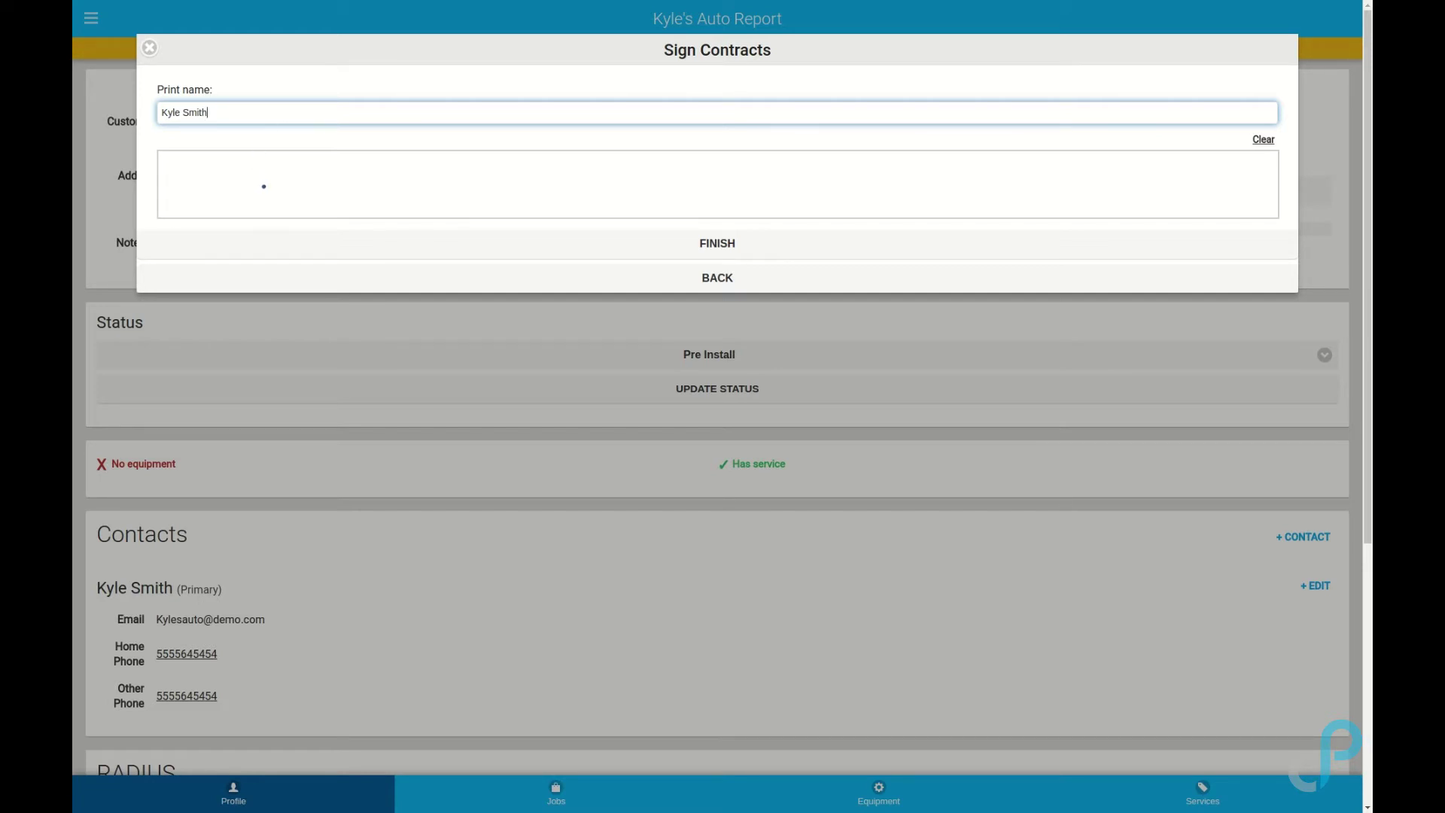
pyautogui.moveTo(225, 189)
pyautogui.mouseDown()
pyautogui.moveTo(381, 197)
pyautogui.moveTo(449, 182)
pyautogui.mouseUp()
pyautogui.click(701, 251)
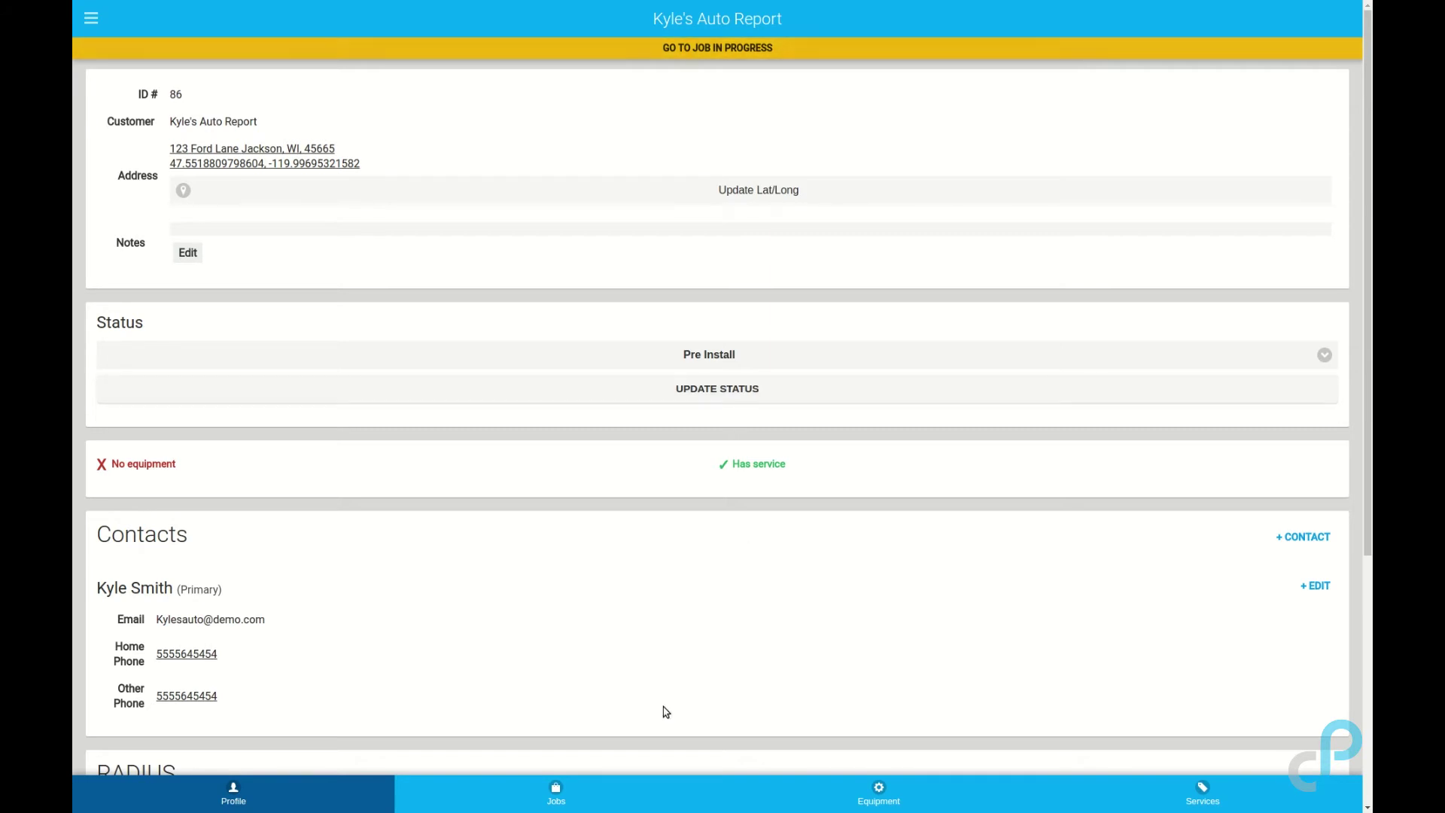
# Open the installation job's completion form and try to submit it as a success with its required fields empty
pyautogui.click(591, 801)
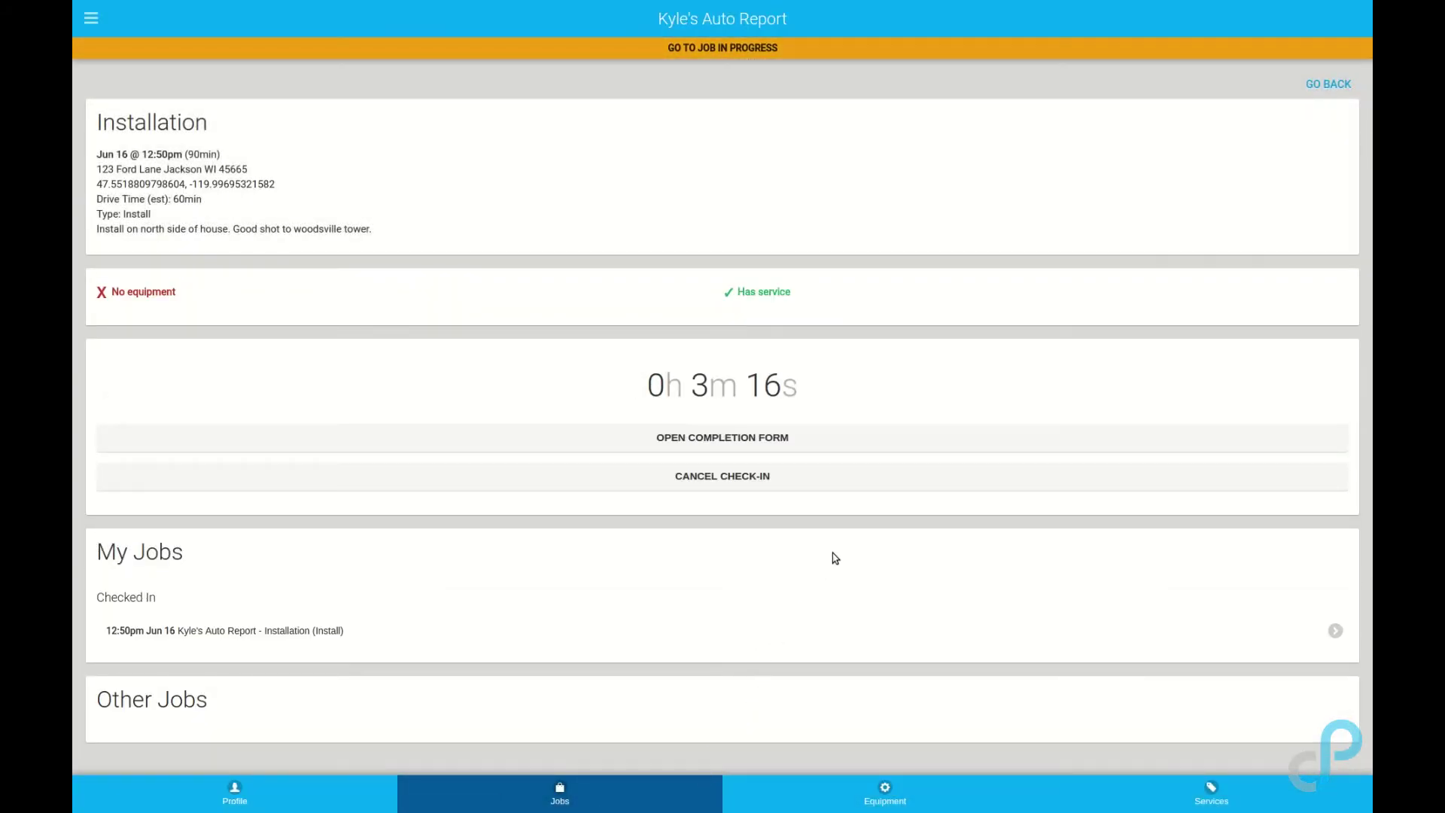
pyautogui.click(849, 445)
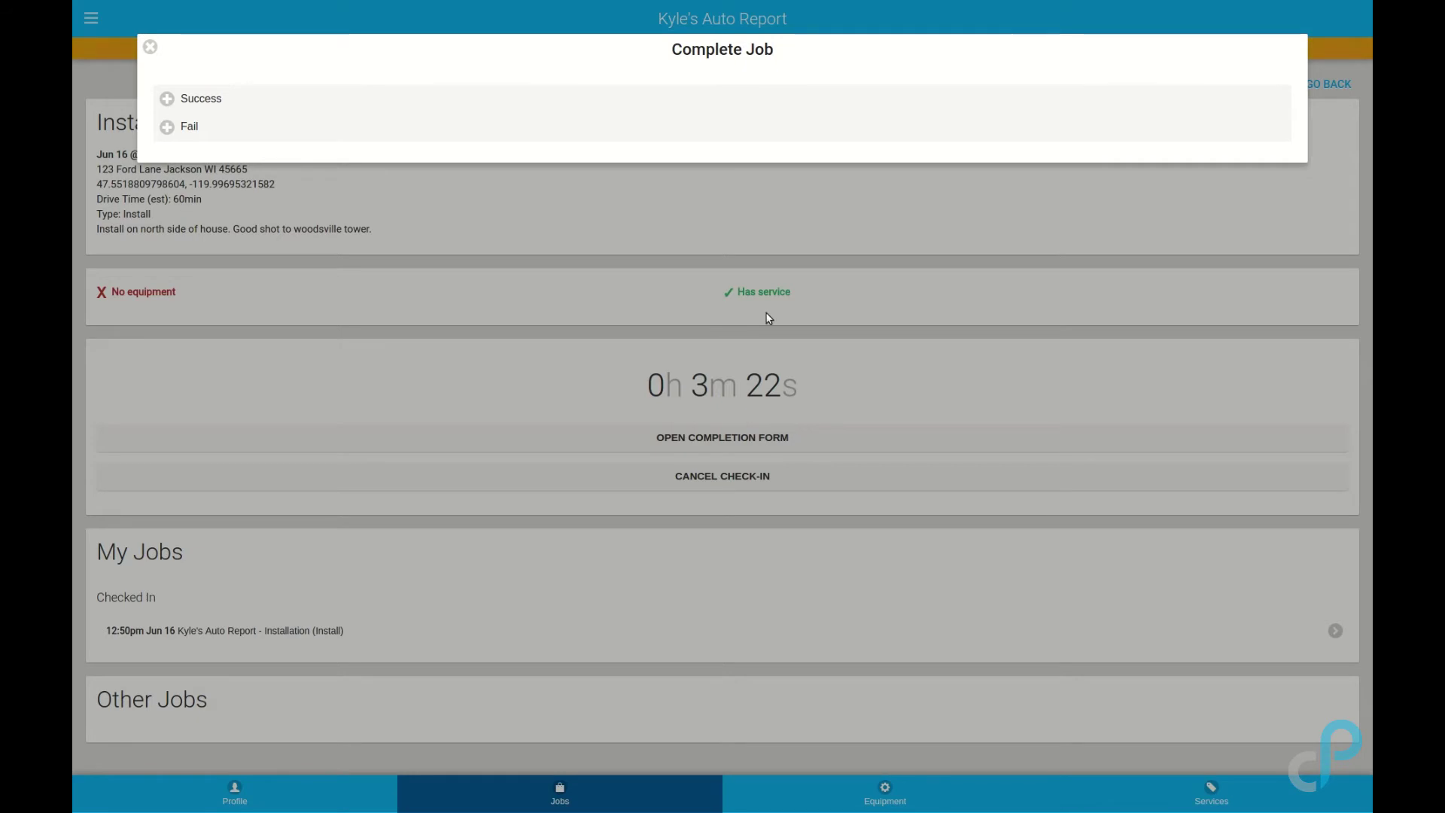
pyautogui.click(569, 93)
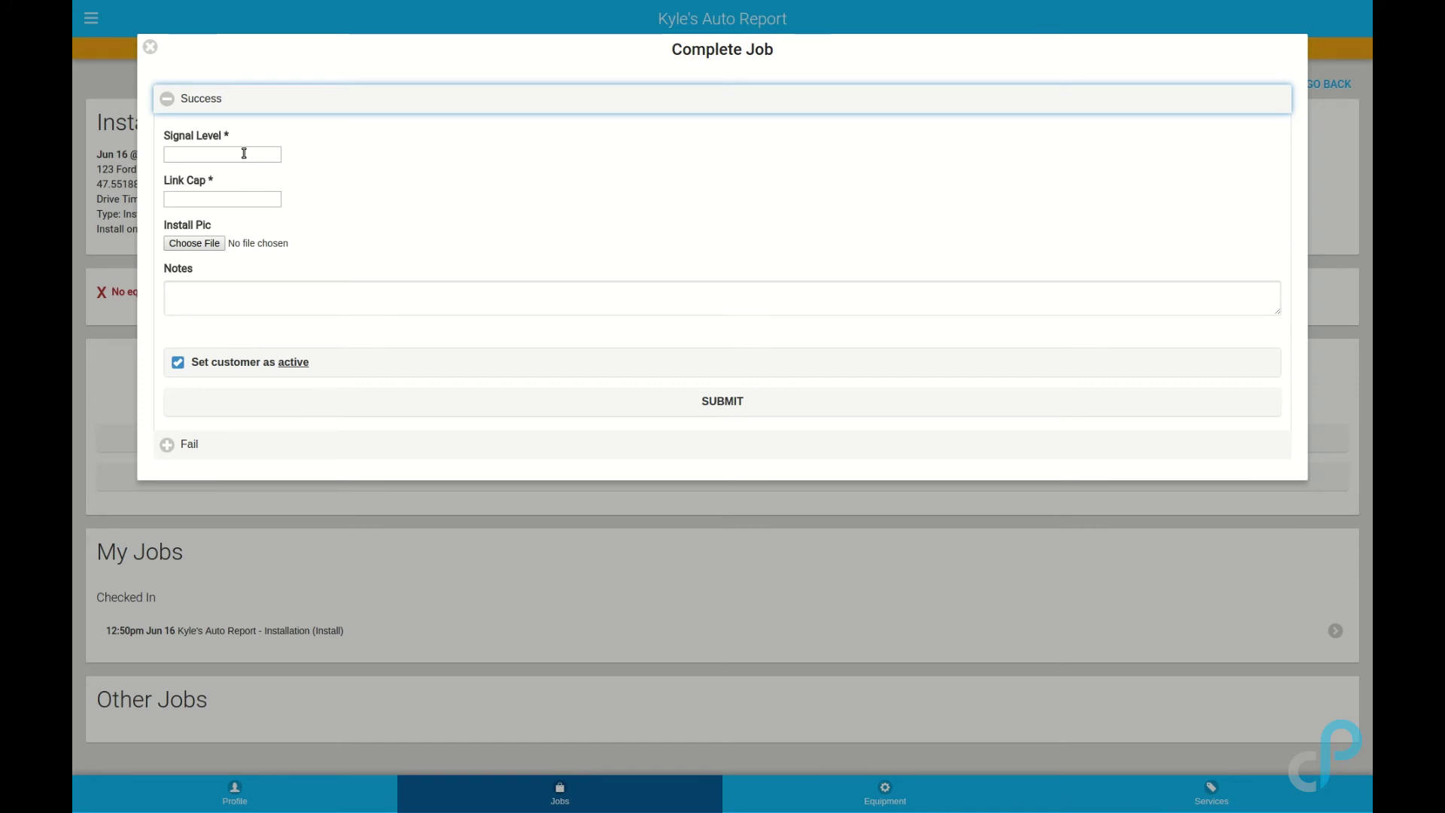
pyautogui.click(556, 415)
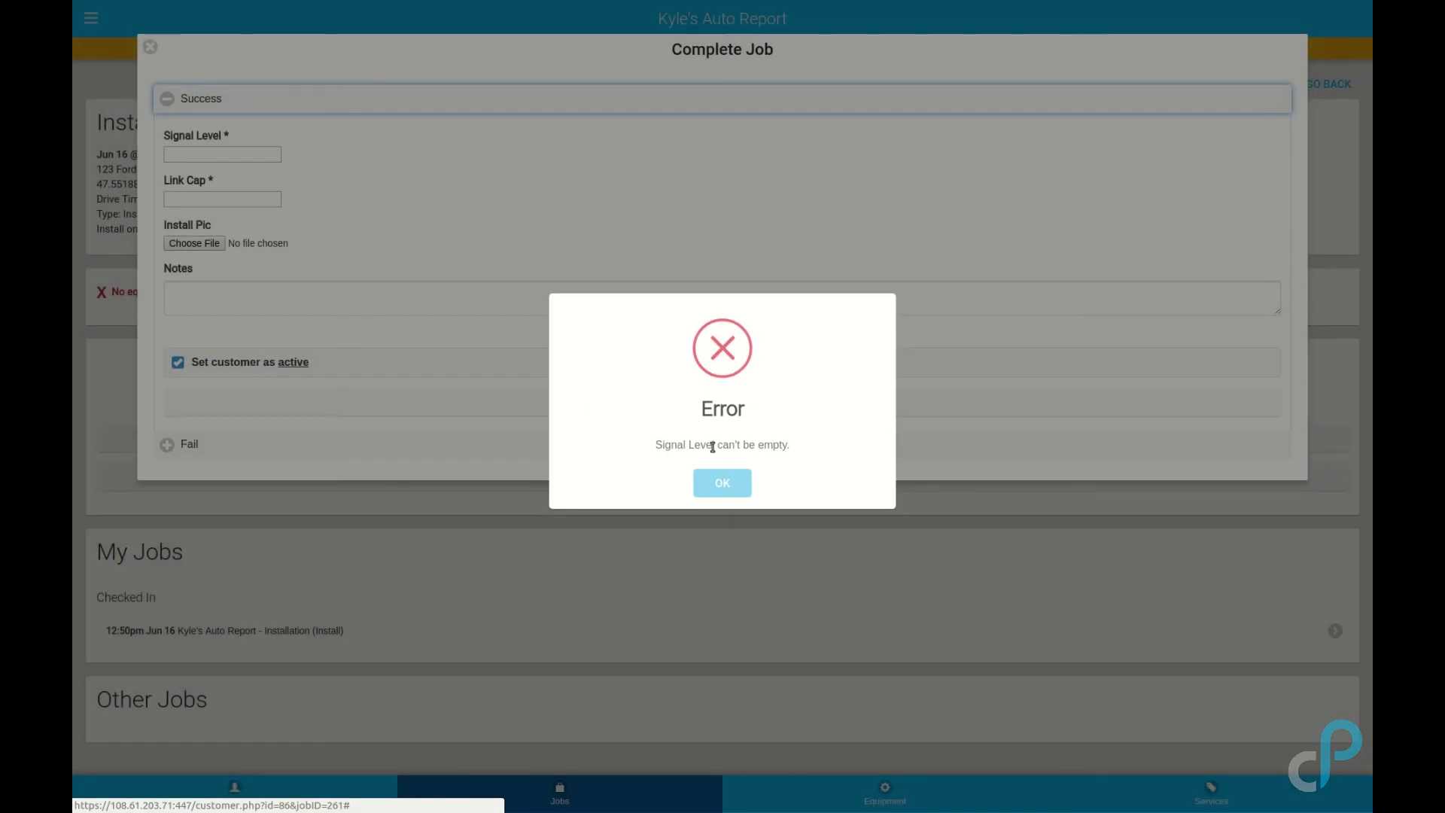
pyautogui.click(726, 483)
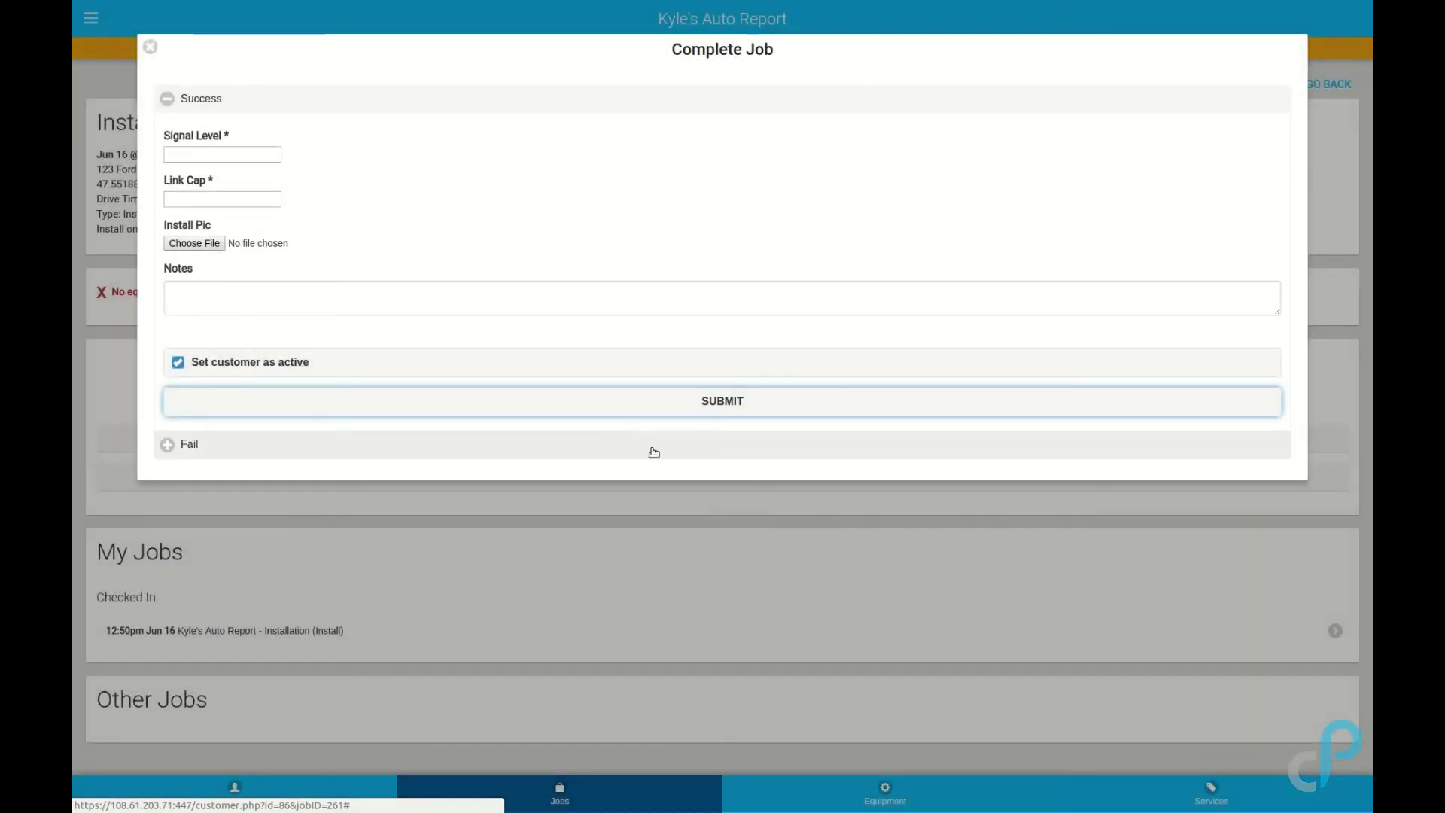
# Enter signal level -65 and link cap 100/90, and submit the successful completion with the customer set as active
pyautogui.click(224, 154)
pyautogui.write('-65')
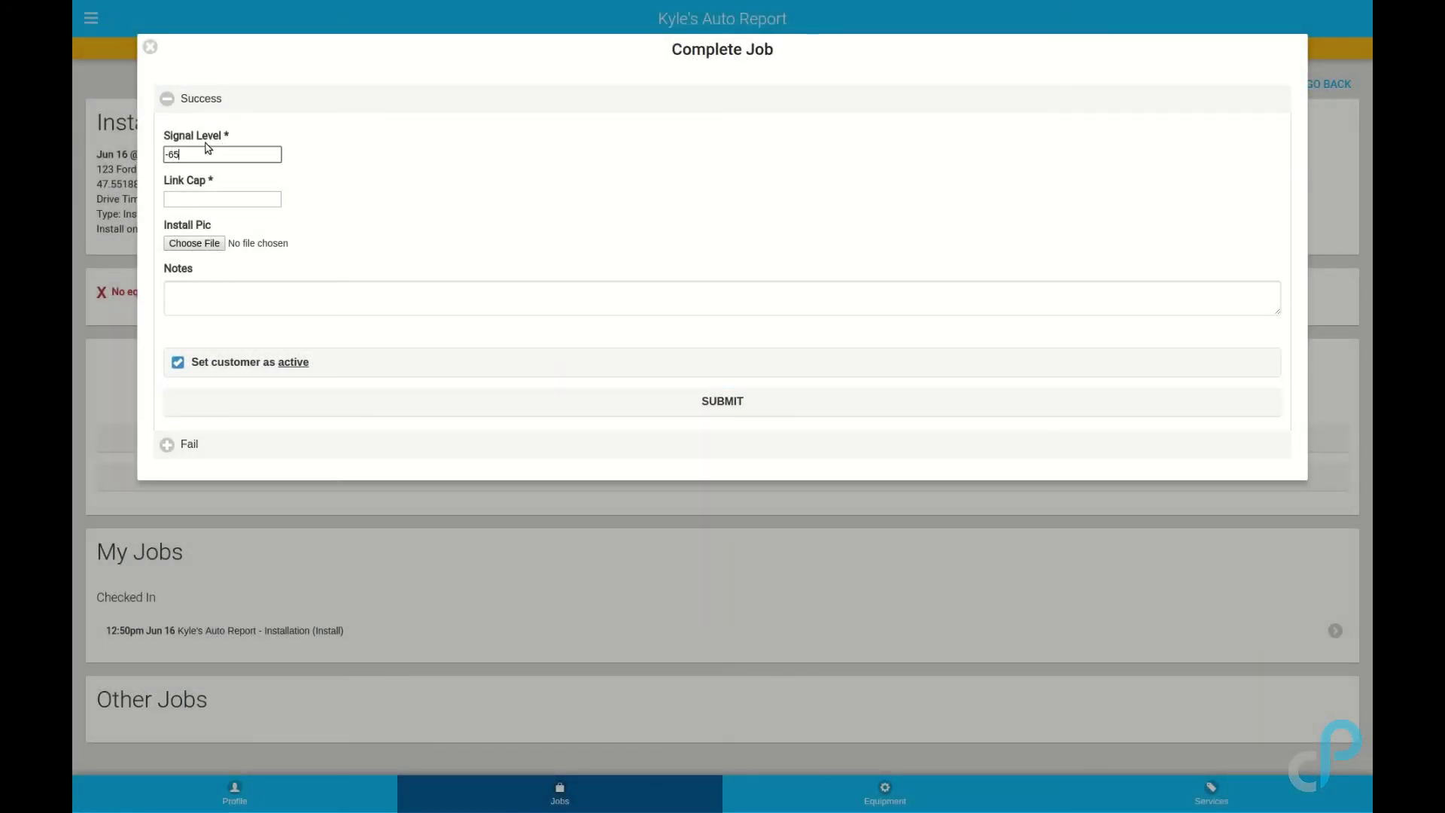
pyautogui.click(213, 196)
pyautogui.write('100/90')
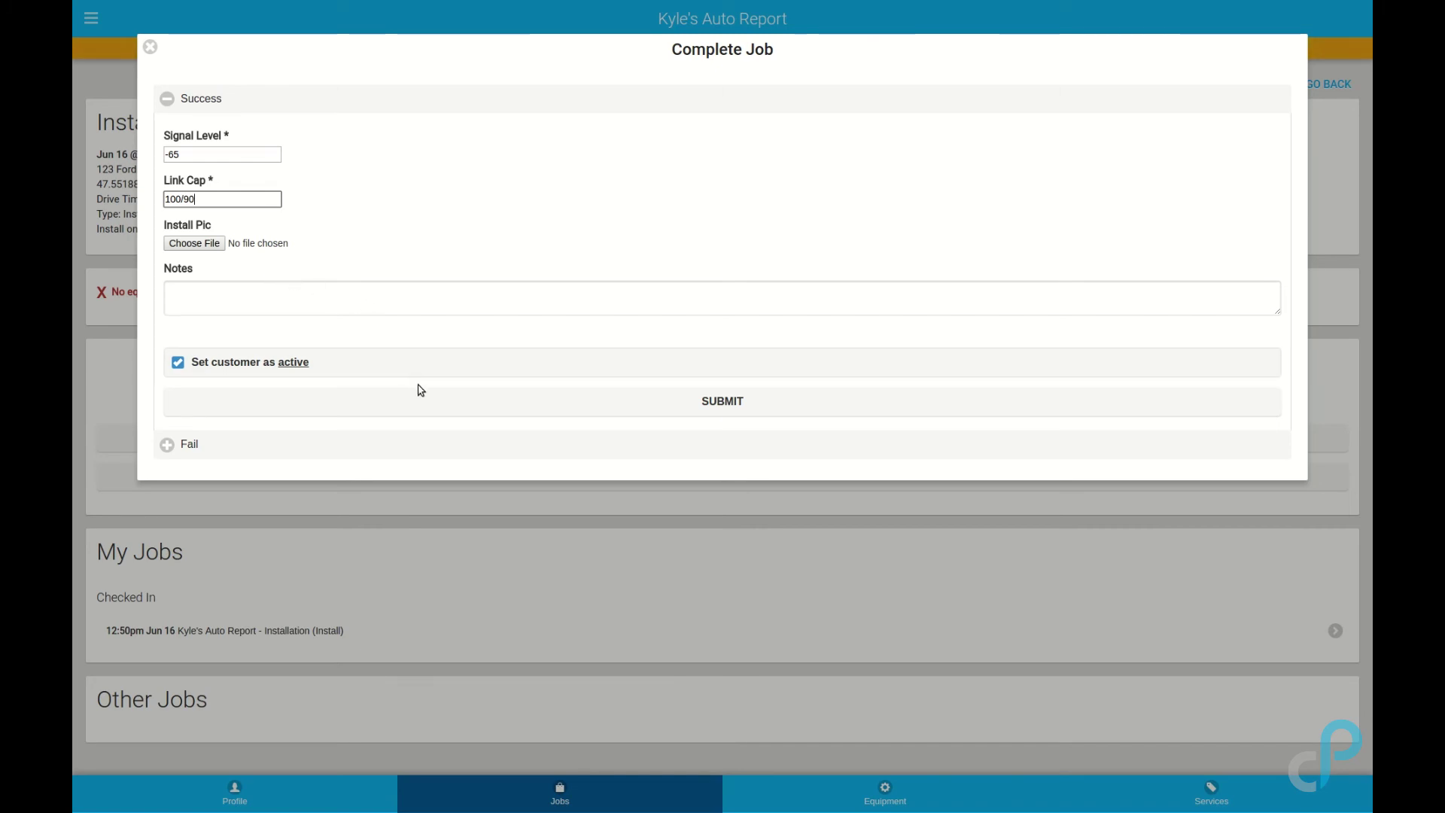
pyautogui.click(441, 403)
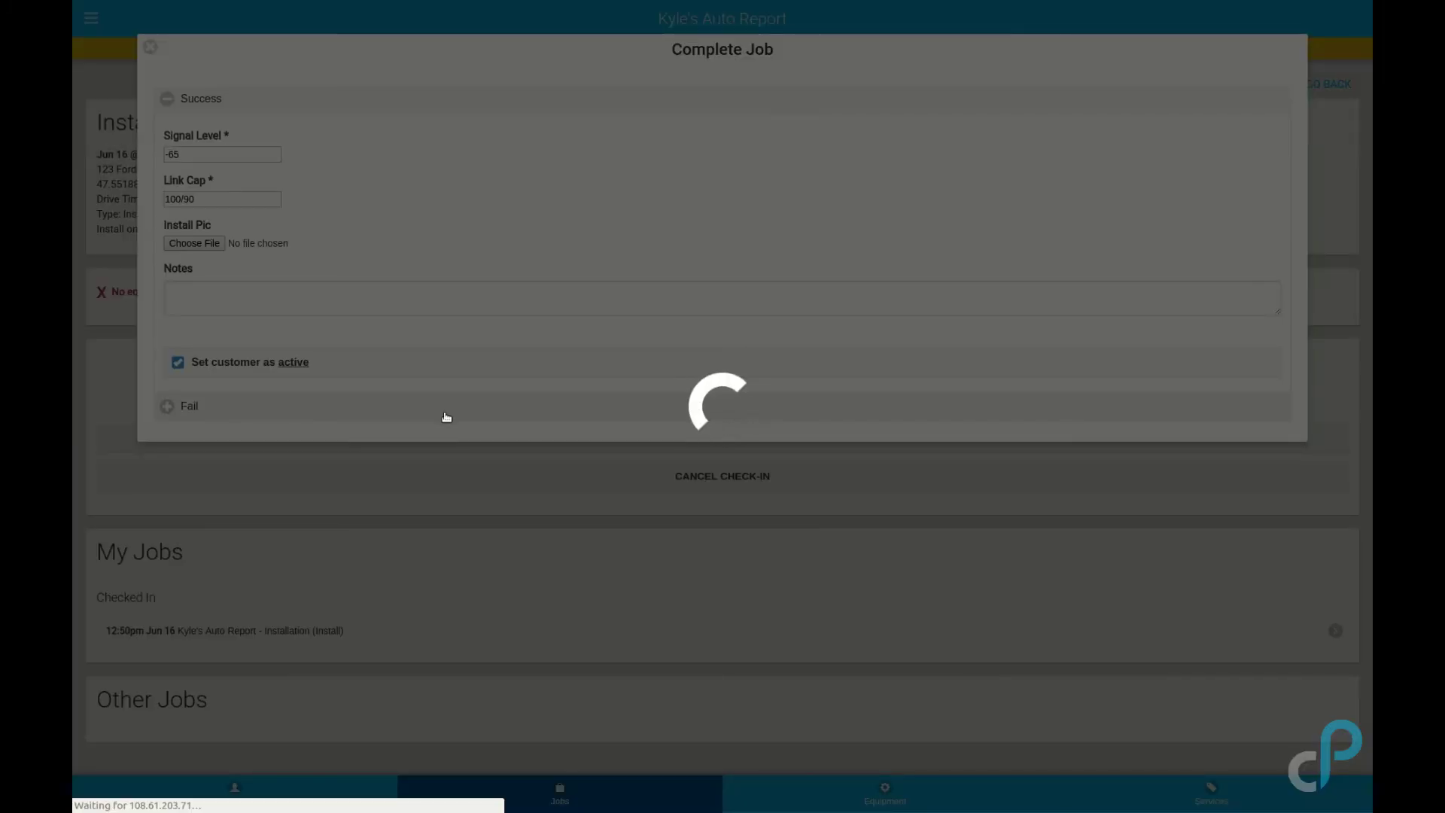